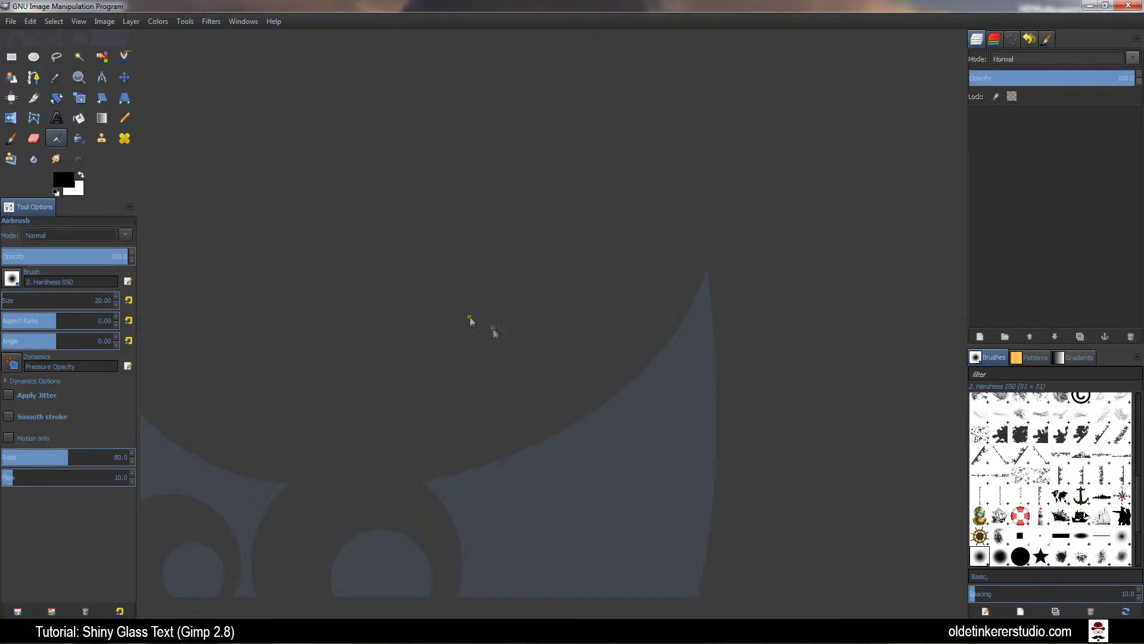
Create a new 640×400 pixel image with the default white background.
{"action": "left_click", "coordinate": [12, 22]}
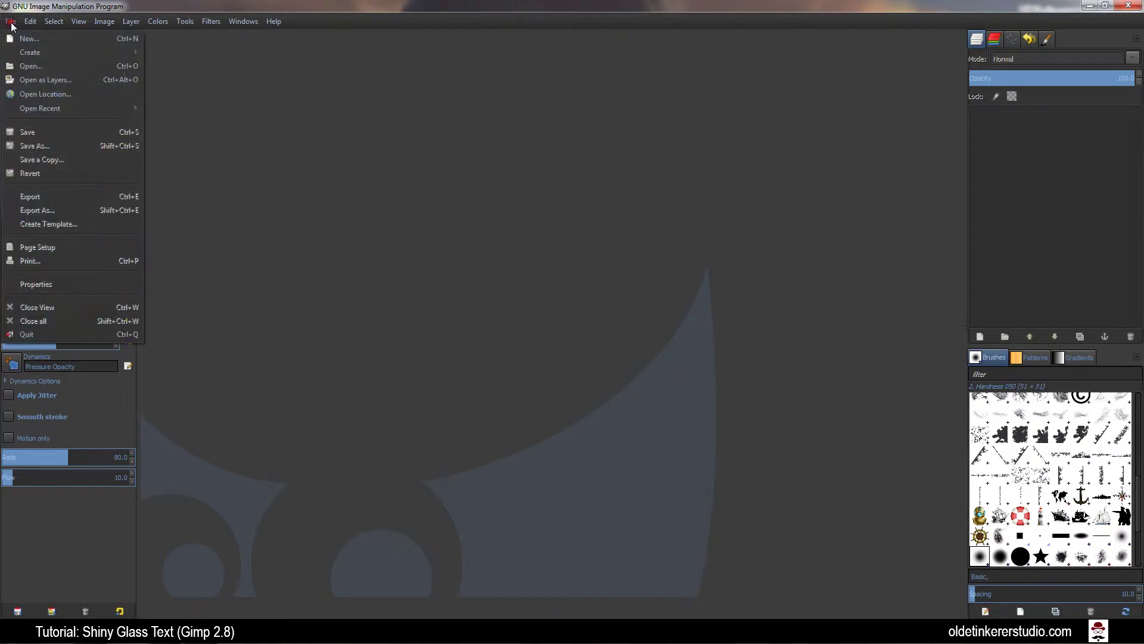
{"action": "left_click", "coordinate": [20, 36]}
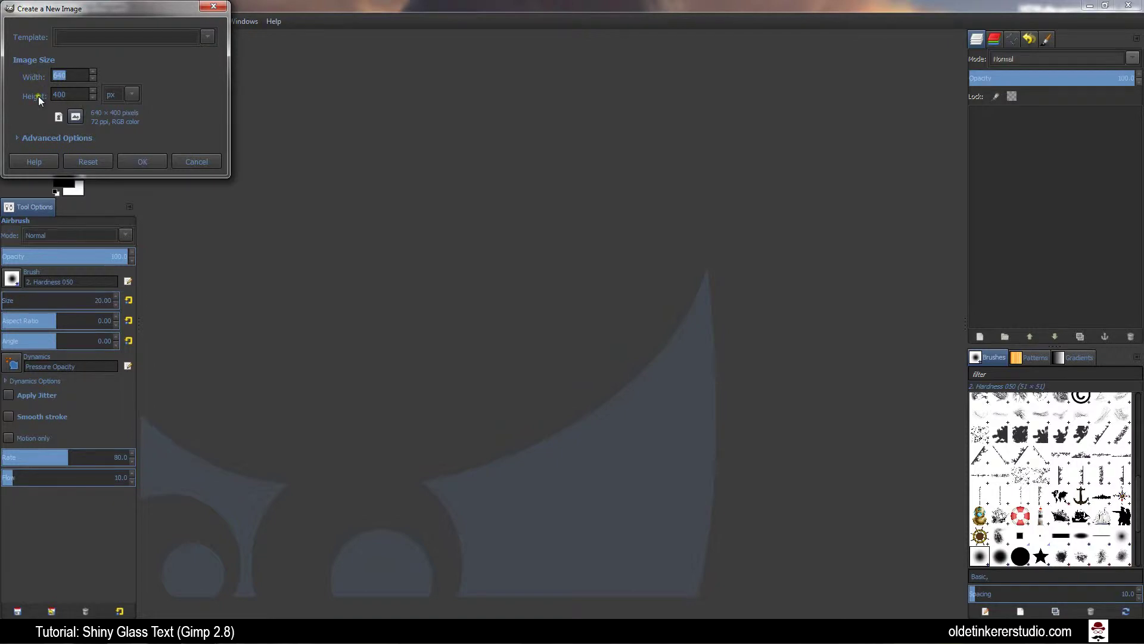
{"action": "left_click", "coordinate": [141, 162]}
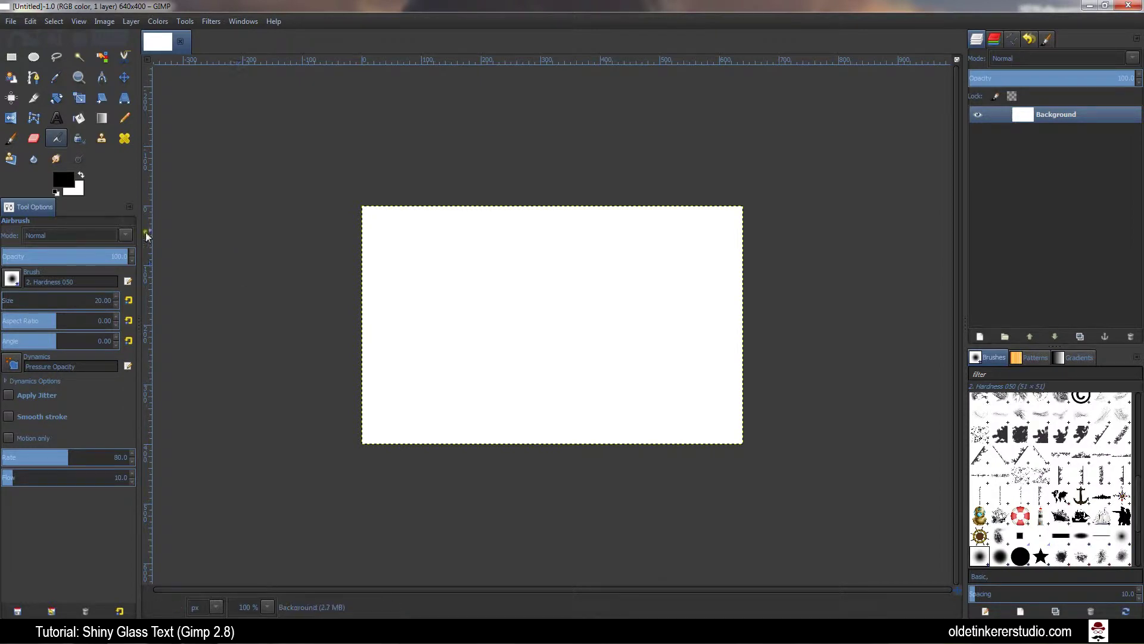
Set the foreground colour to very dark red 200202.
{"action": "left_click", "coordinate": [65, 185]}
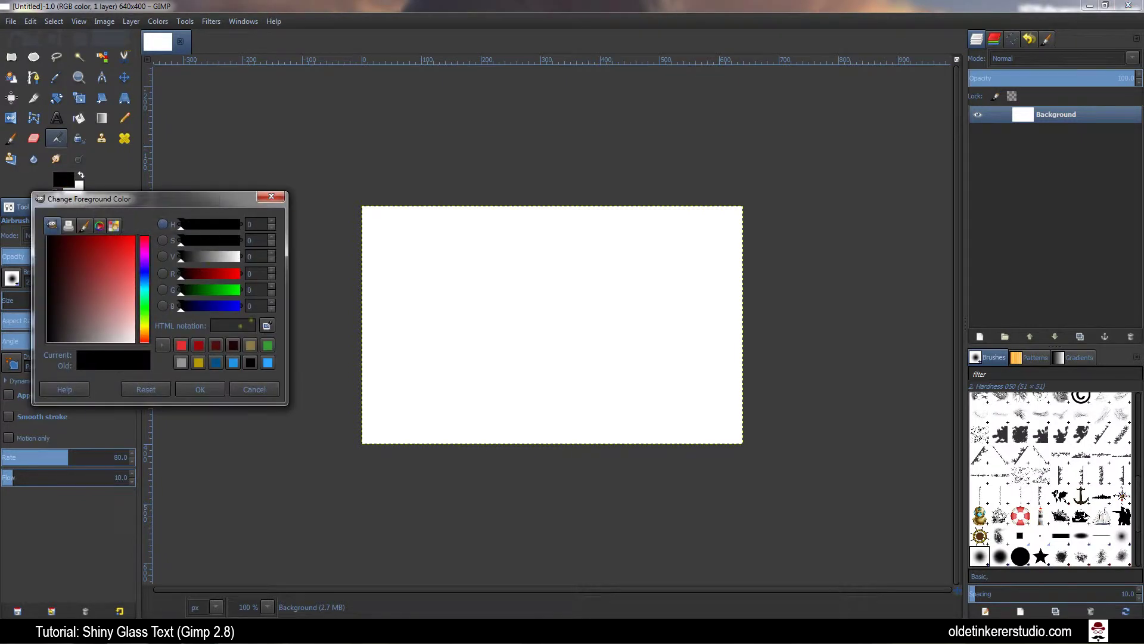
{"action": "left_click", "coordinate": [236, 327]}
{"action": "type", "text": "200202"}
{"action": "left_click", "coordinate": [201, 393]}
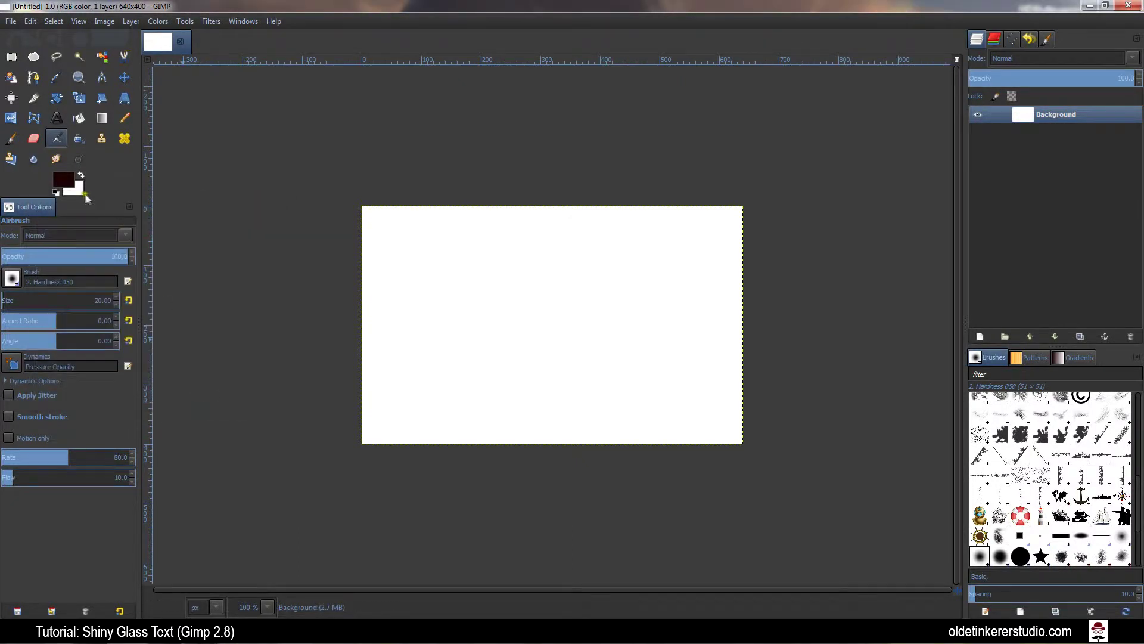
Set the background colour to dark red 4e0c0c.
{"action": "left_click", "coordinate": [77, 187]}
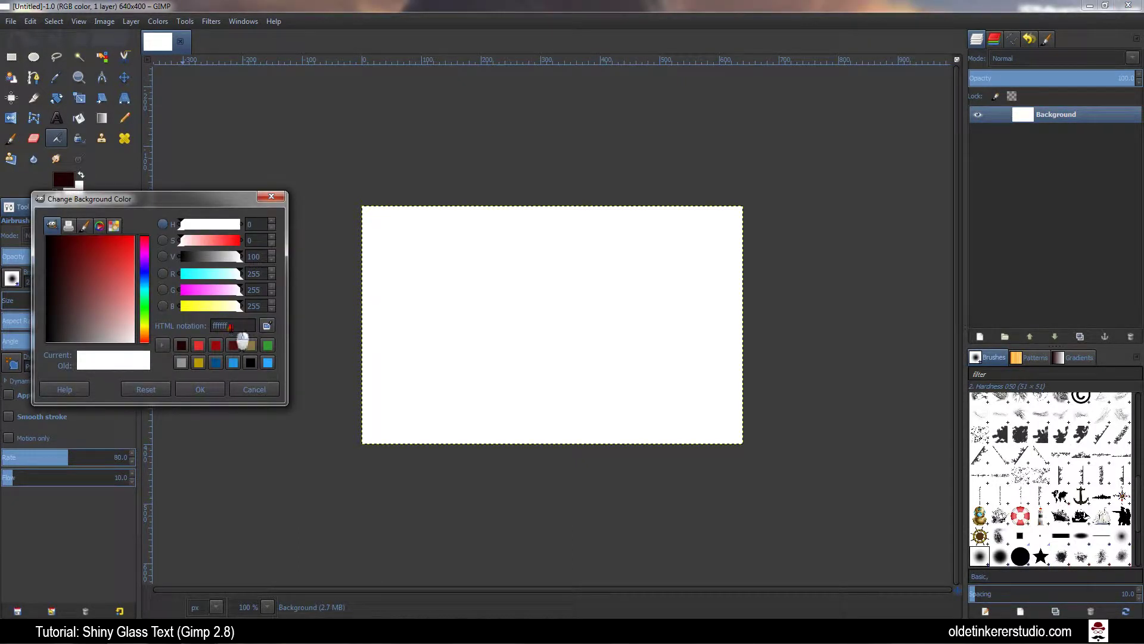
{"action": "left_click_drag", "start_coordinate": [243, 327], "coordinate": [175, 323]}
{"action": "type", "text": "4e0c0c"}
{"action": "left_click", "coordinate": [200, 389]}
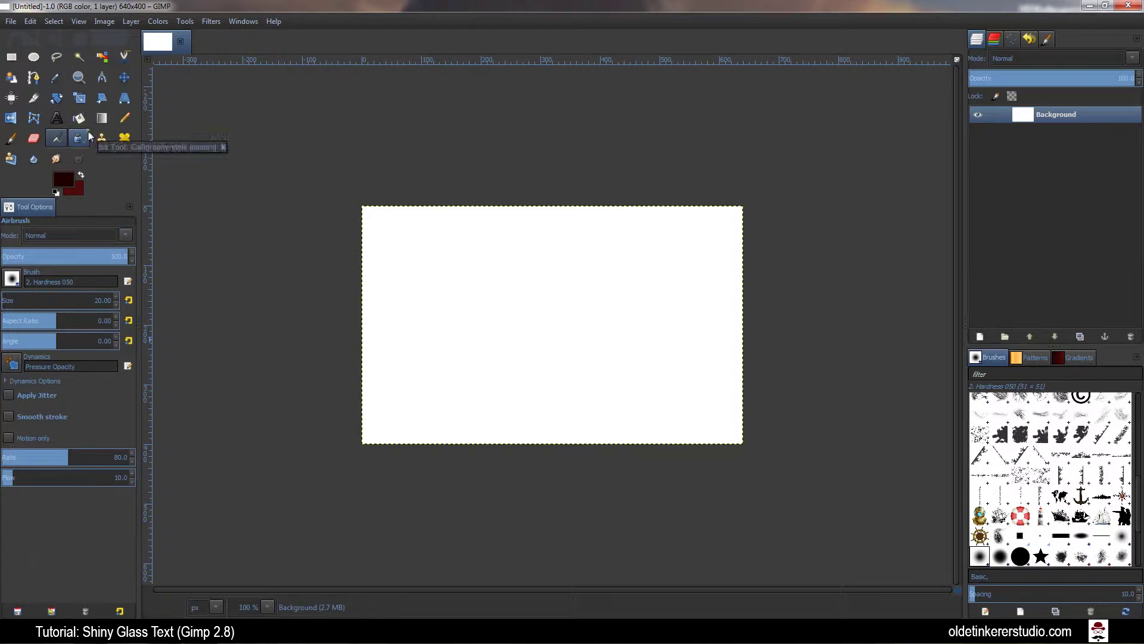
Drag a Blend gradient from the top edge of the canvas to the bottom edge.
{"action": "left_click", "coordinate": [100, 121]}
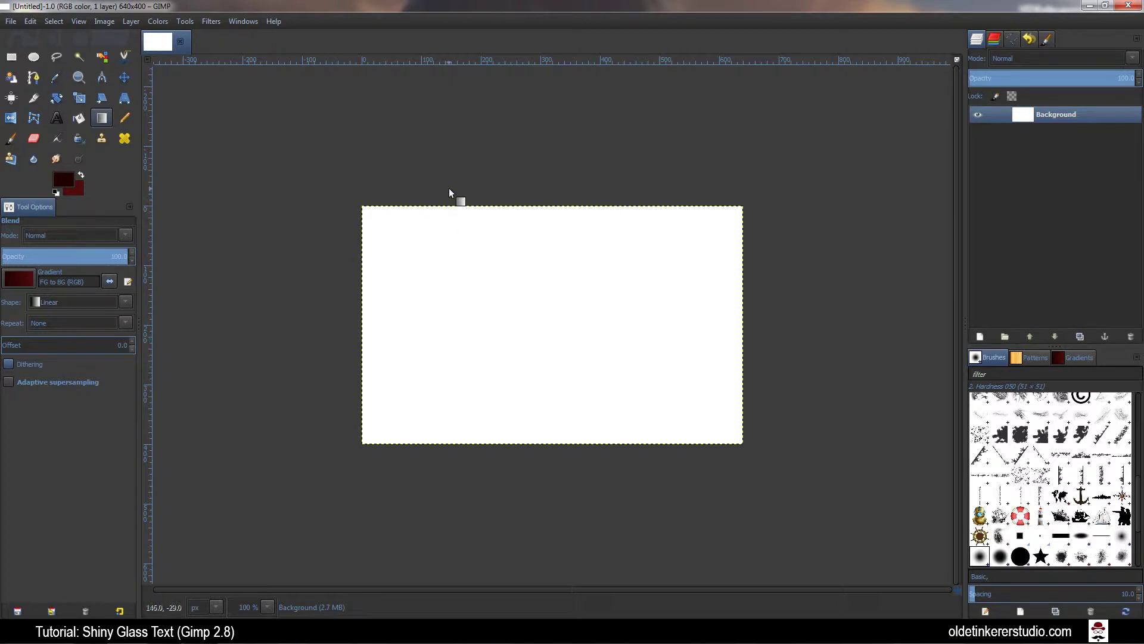
{"action": "left_click_drag", "start_coordinate": [449, 187], "coordinate": [458, 468]}
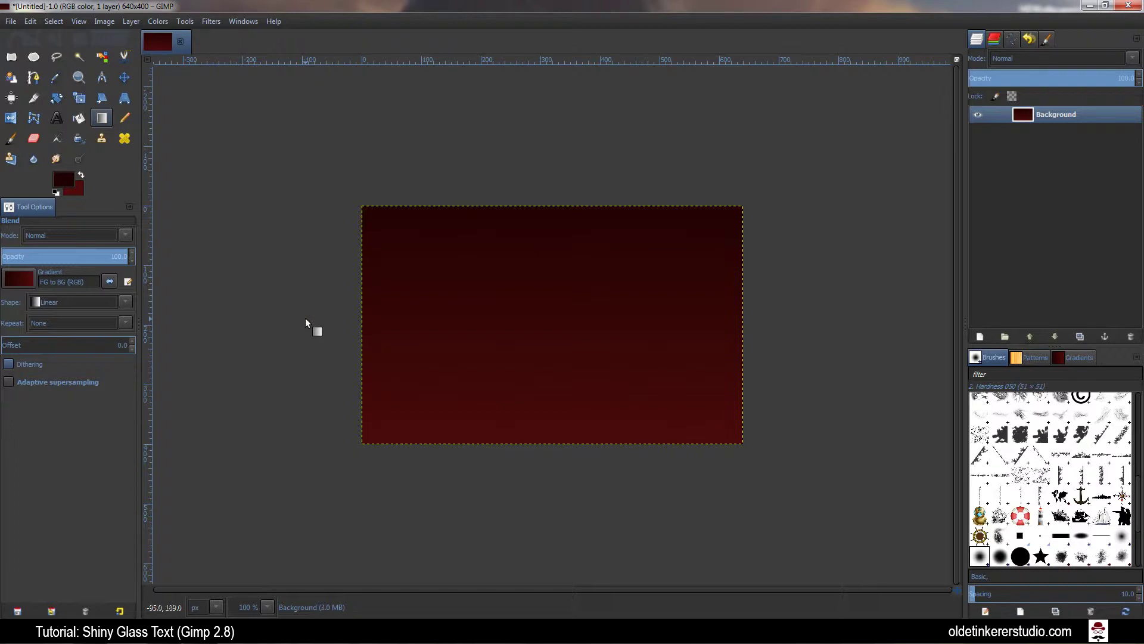
Set the Text tool colour to 9a0707 and its font size to 170 px.
{"action": "left_click", "coordinate": [56, 119]}
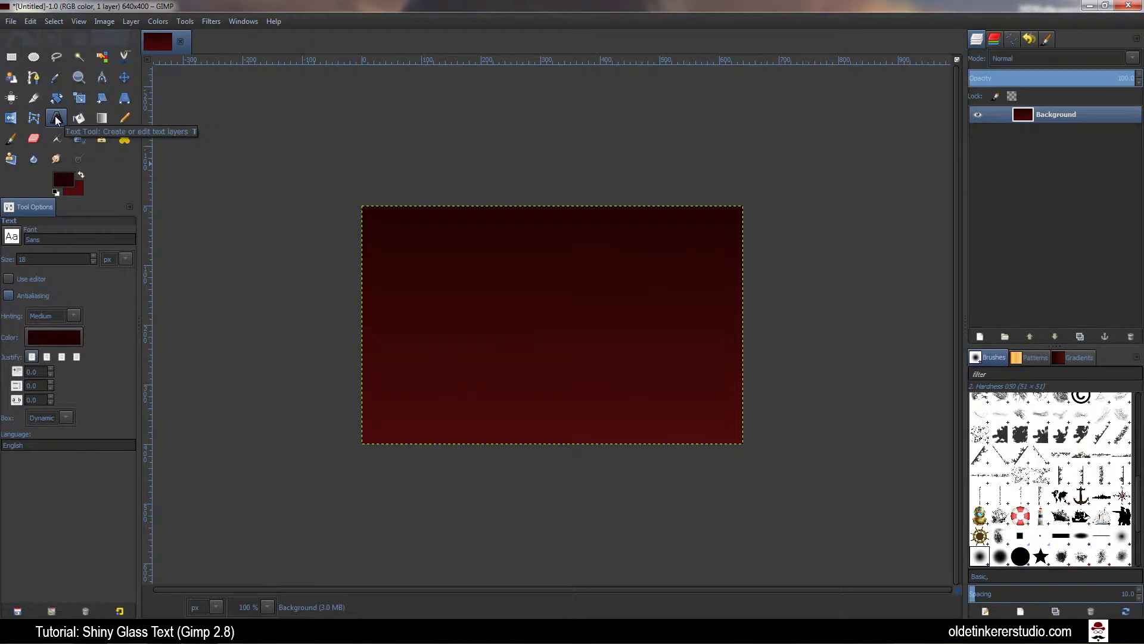
{"action": "left_click", "coordinate": [63, 184]}
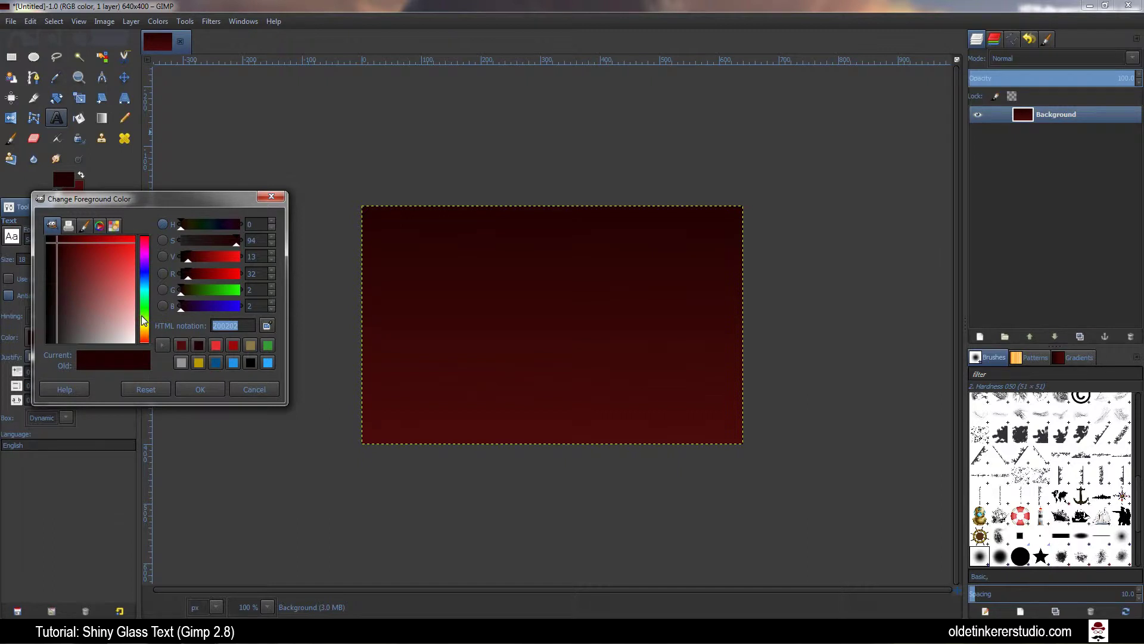
{"action": "type", "text": "9a0707"}
{"action": "left_click", "coordinate": [202, 390]}
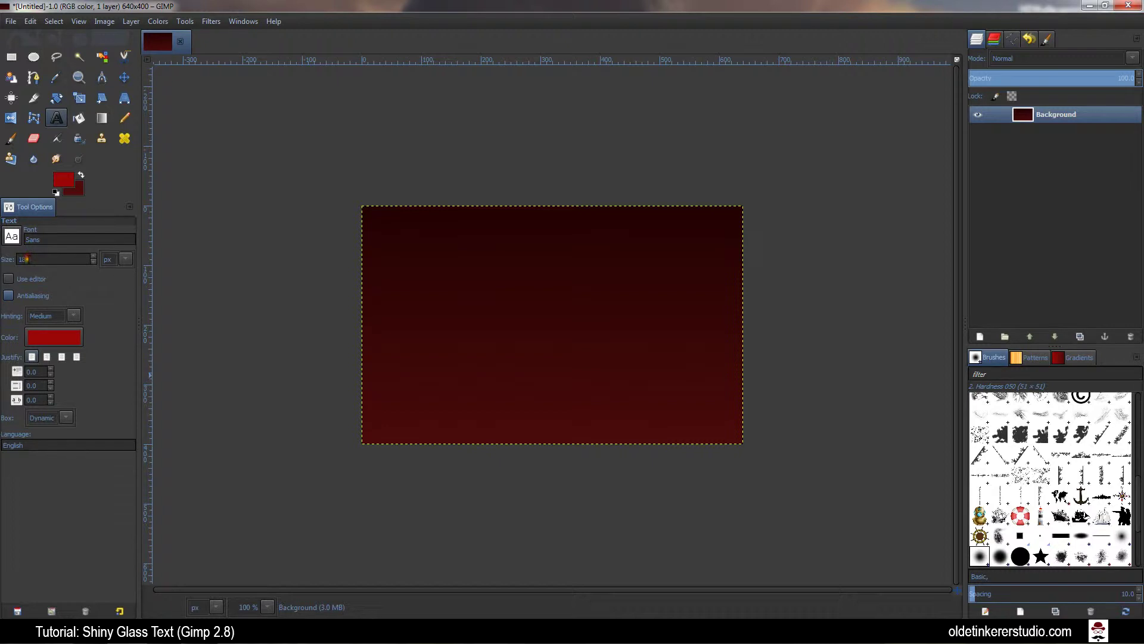
{"action": "double_click", "coordinate": [23, 259]}
{"action": "type", "text": "1"}
Type 'GLASS' in a text box on the gradient canvas.
{"action": "left_click", "coordinate": [391, 308]}
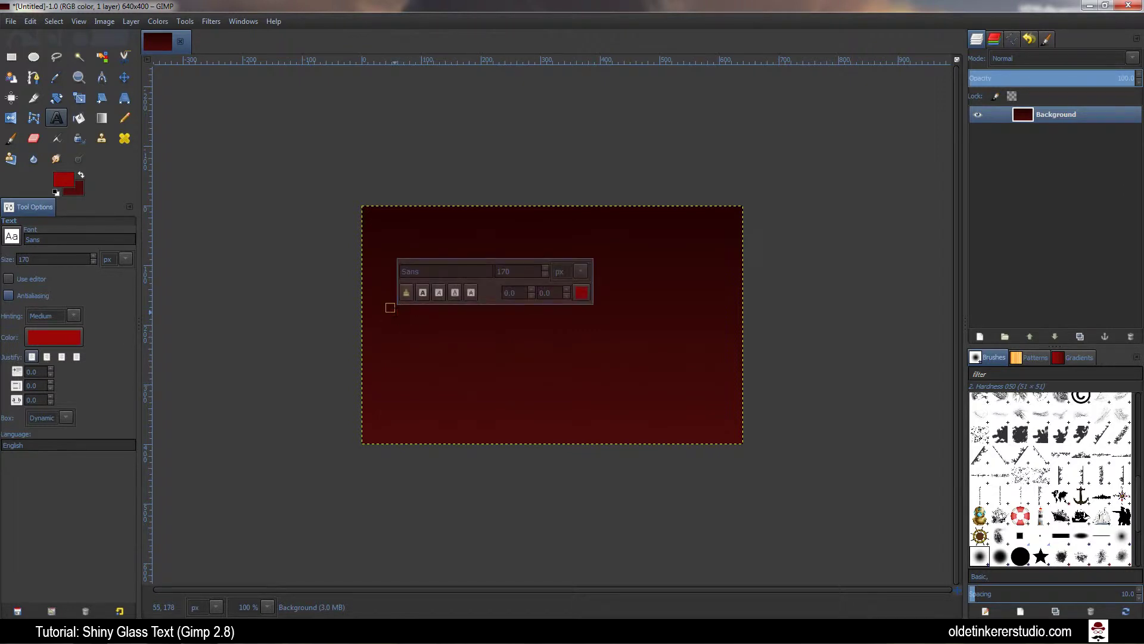
{"action": "type", "text": "GLASS"}
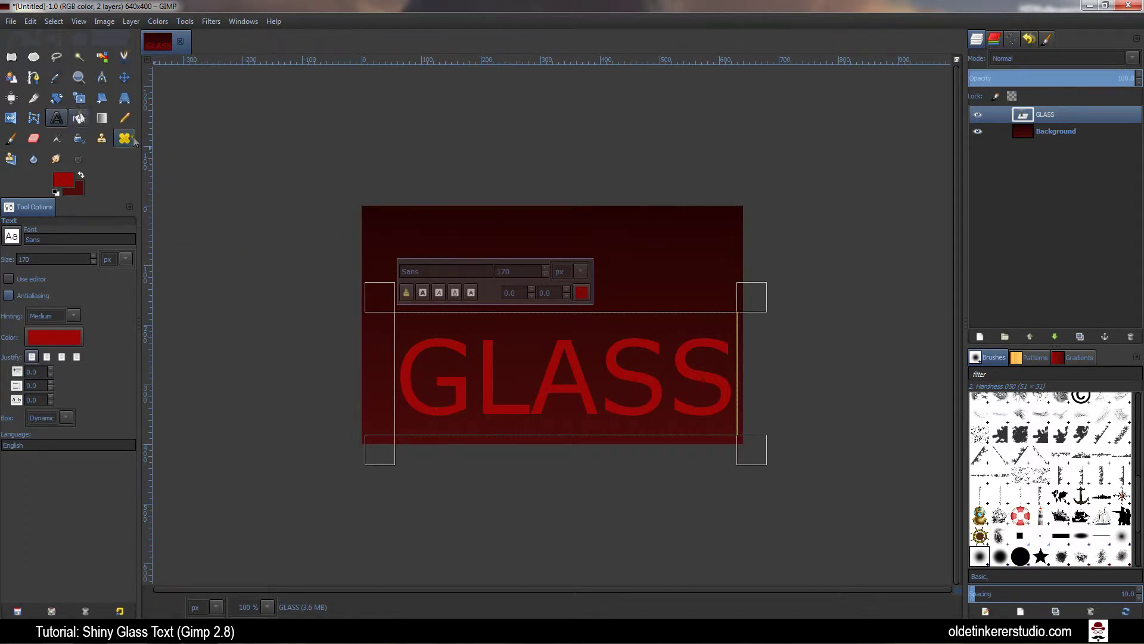
Align the GLASS text to the image's horizontal center and vertical middle.
{"action": "left_click", "coordinate": [12, 99]}
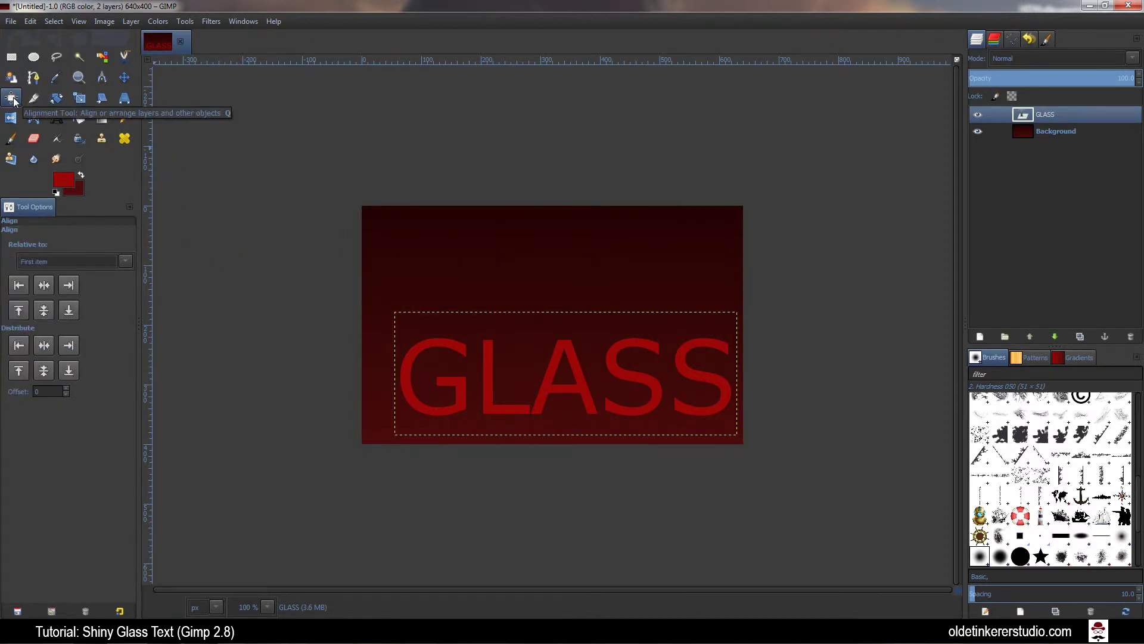
{"action": "left_click", "coordinate": [405, 367]}
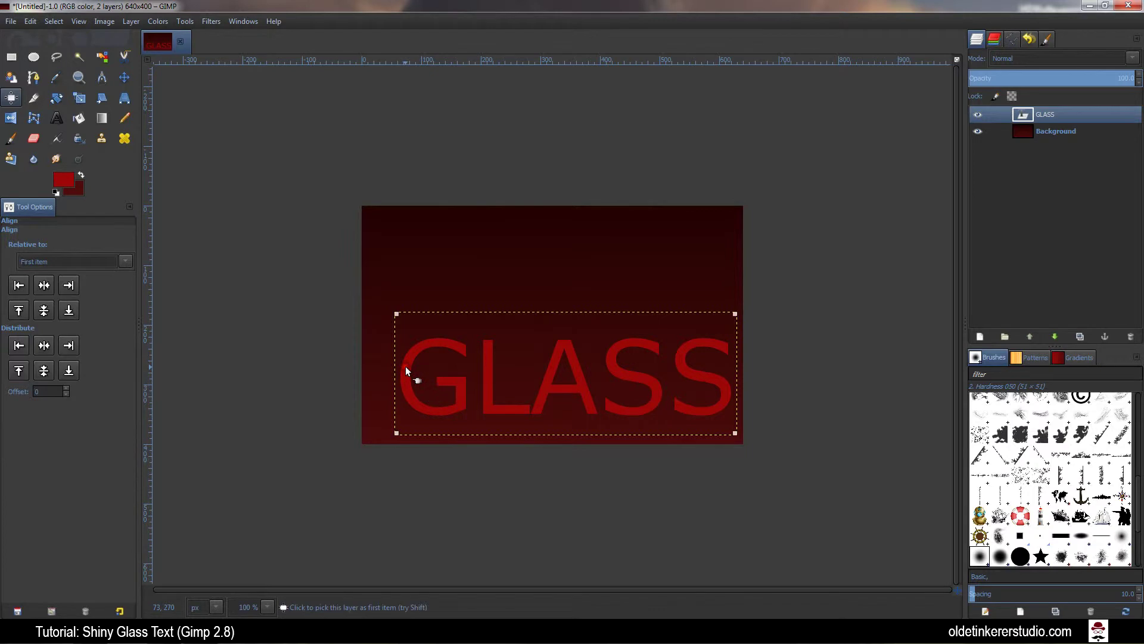
{"action": "left_click", "coordinate": [44, 285]}
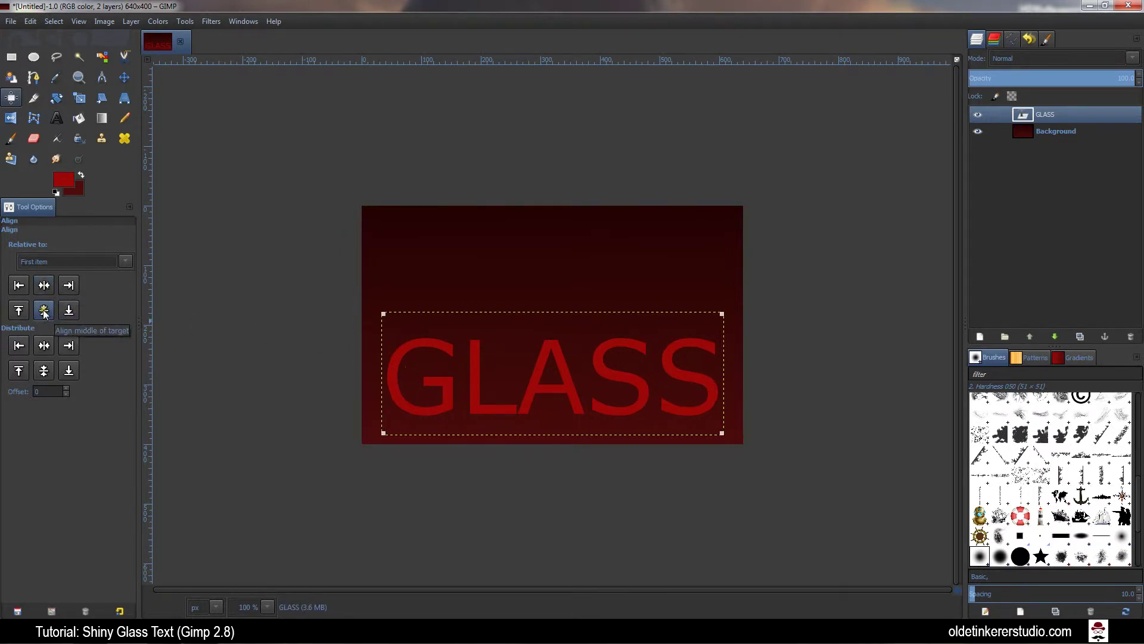
{"action": "left_click", "coordinate": [44, 310]}
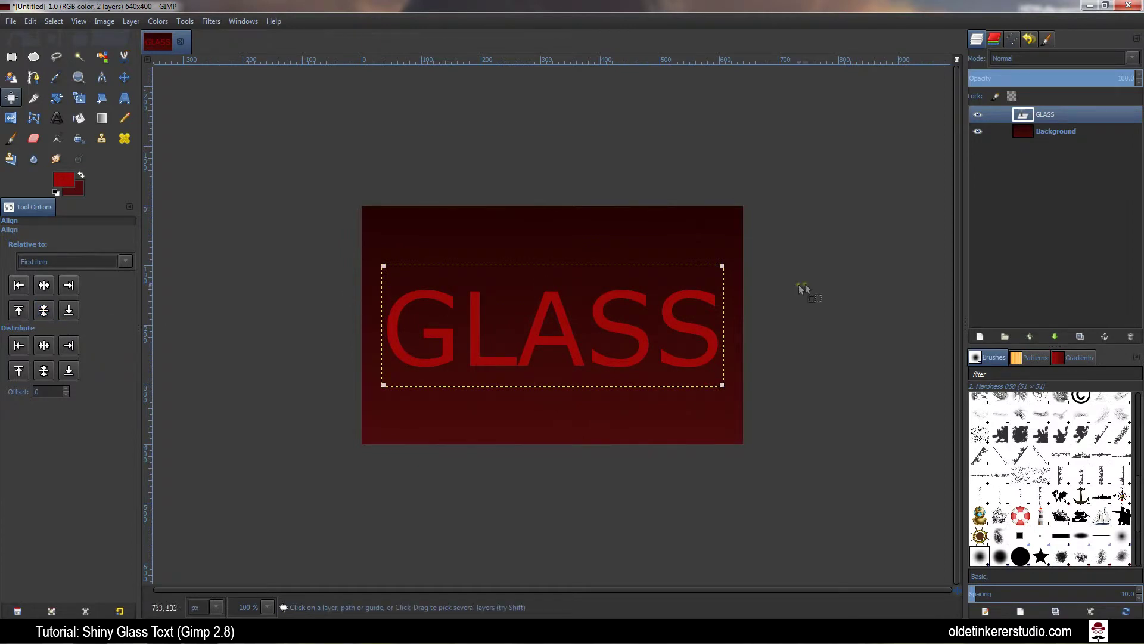
Convert the GLASS text to a path and lower the layer opacity to about 60.9.
{"action": "right_click", "coordinate": [1052, 117]}
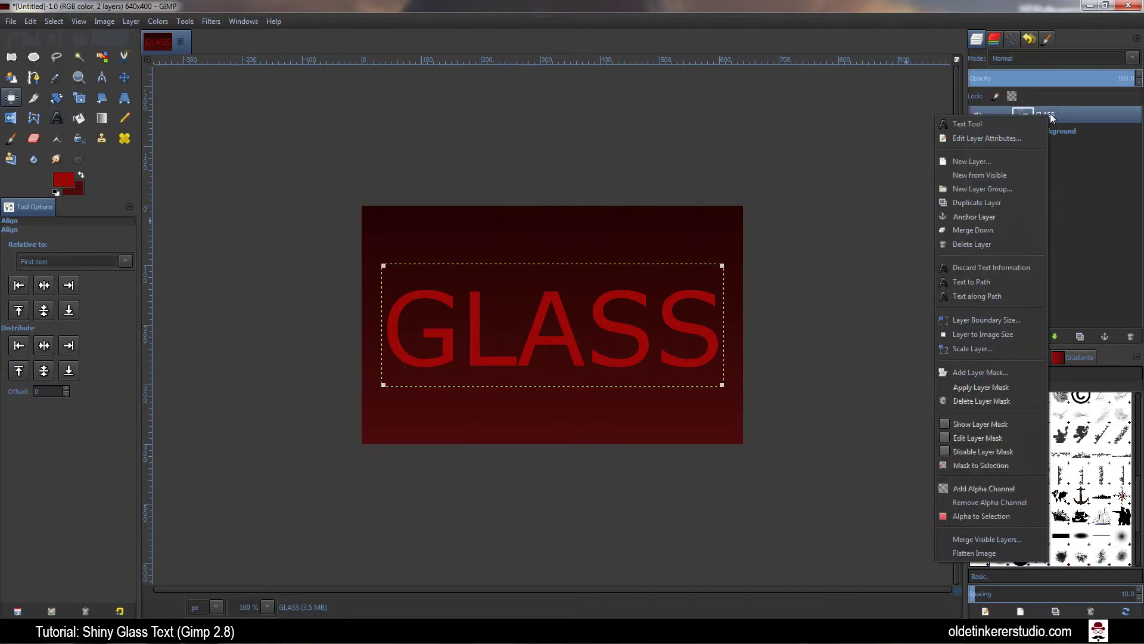
{"action": "left_click", "coordinate": [990, 282]}
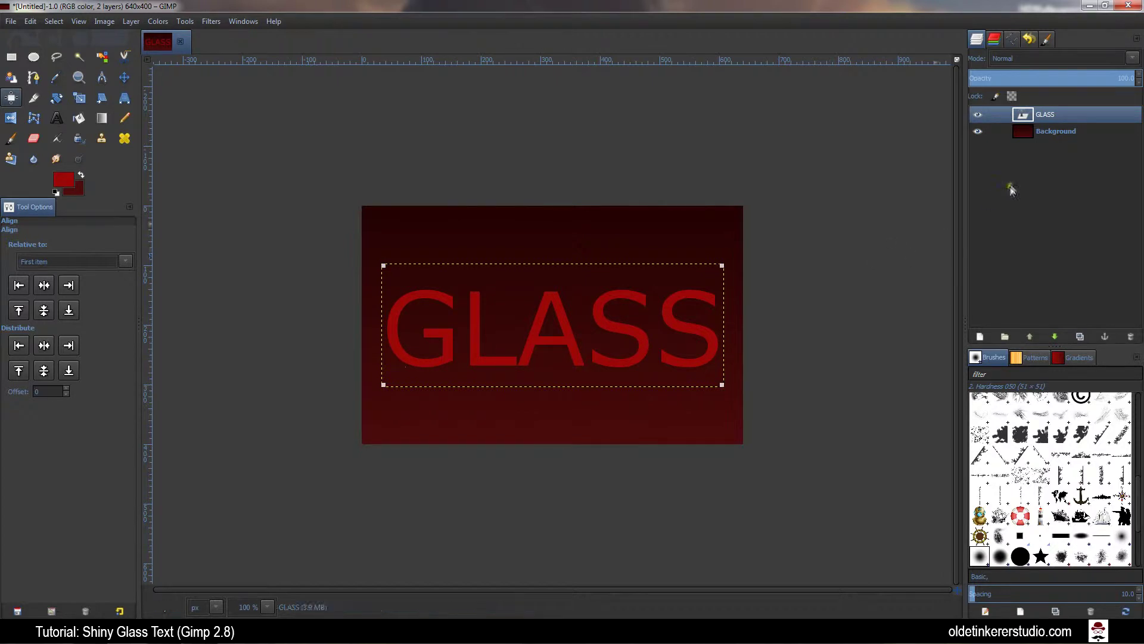
{"action": "left_click", "coordinate": [1083, 79]}
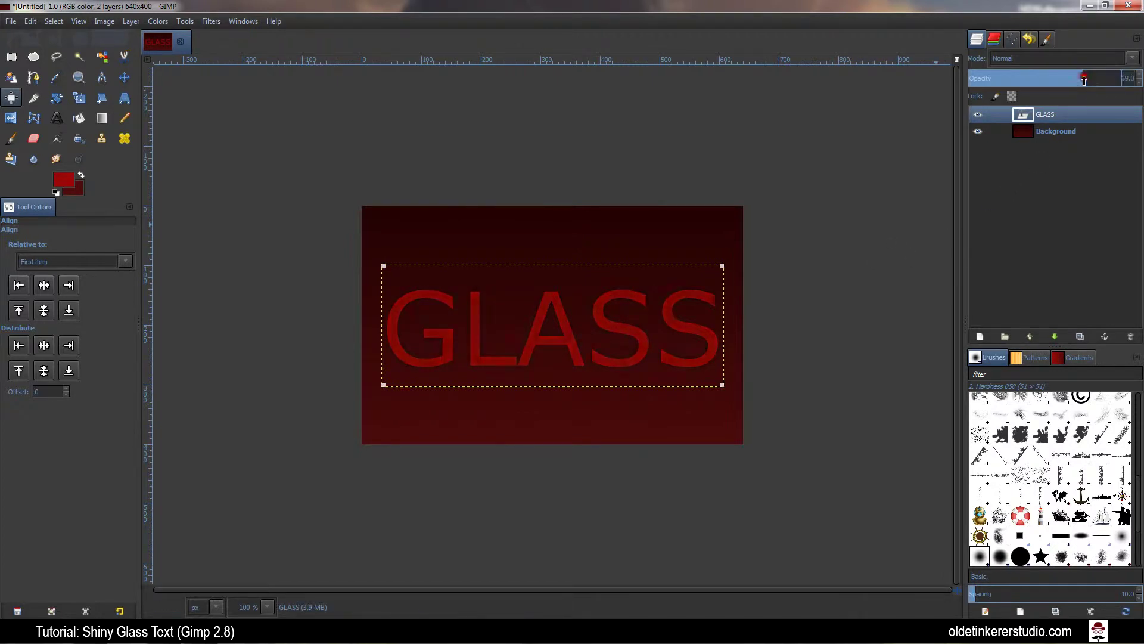
{"action": "left_click_drag", "start_coordinate": [1082, 80], "coordinate": [1071, 83]}
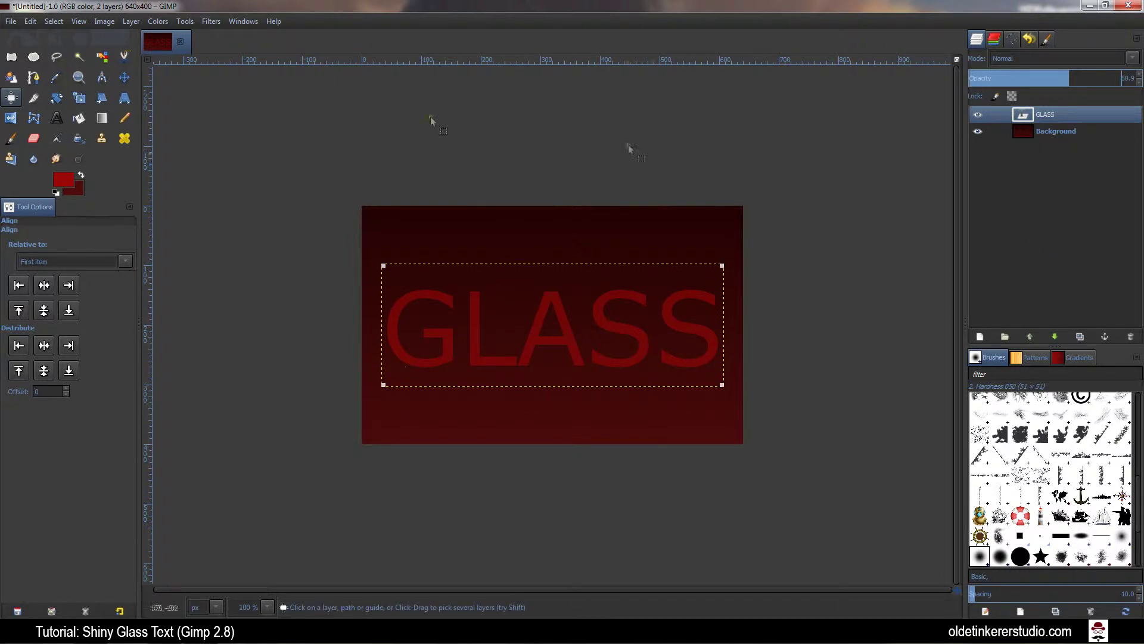
Apply a Drop Shadow filter to the GLASS text layer.
{"action": "left_click", "coordinate": [211, 21]}
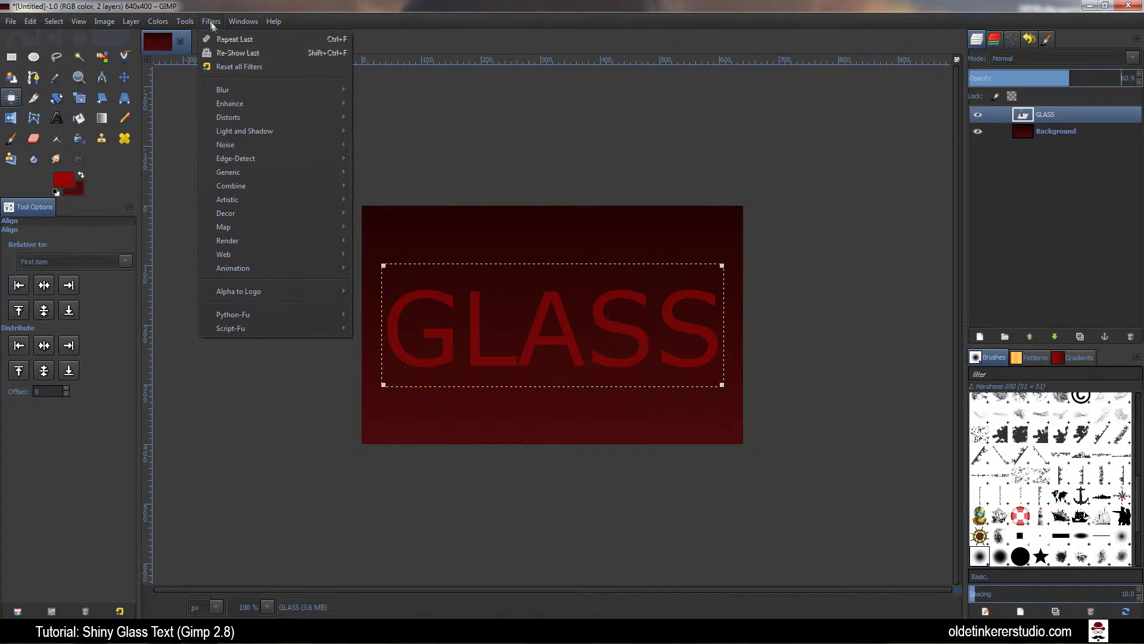
{"action": "mouse_move", "coordinate": [255, 134]}
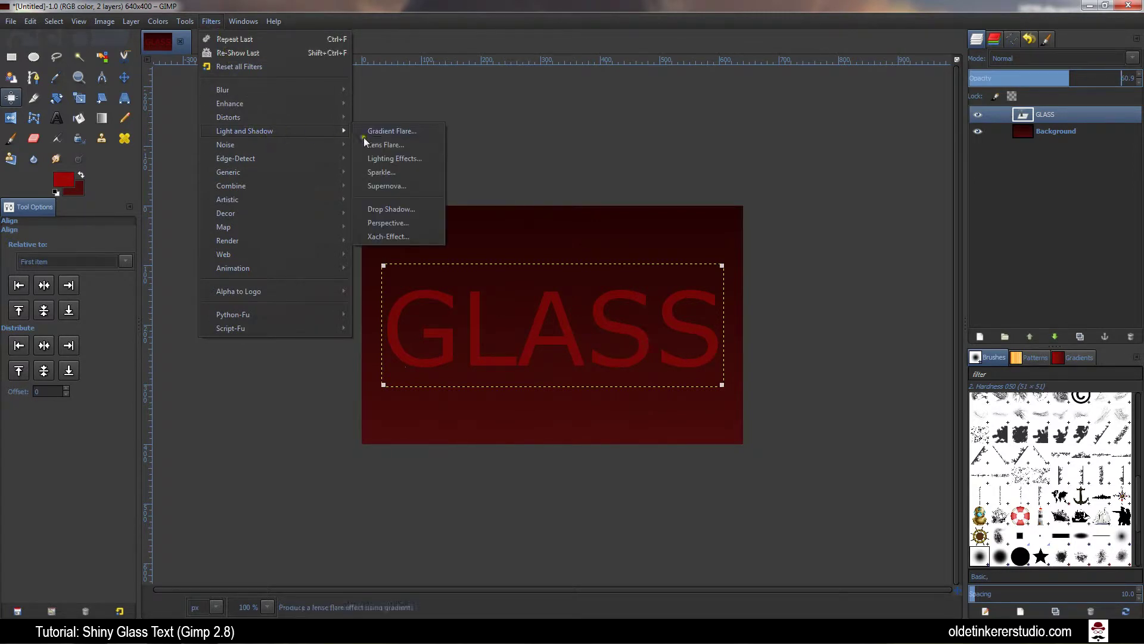
{"action": "left_click", "coordinate": [377, 213]}
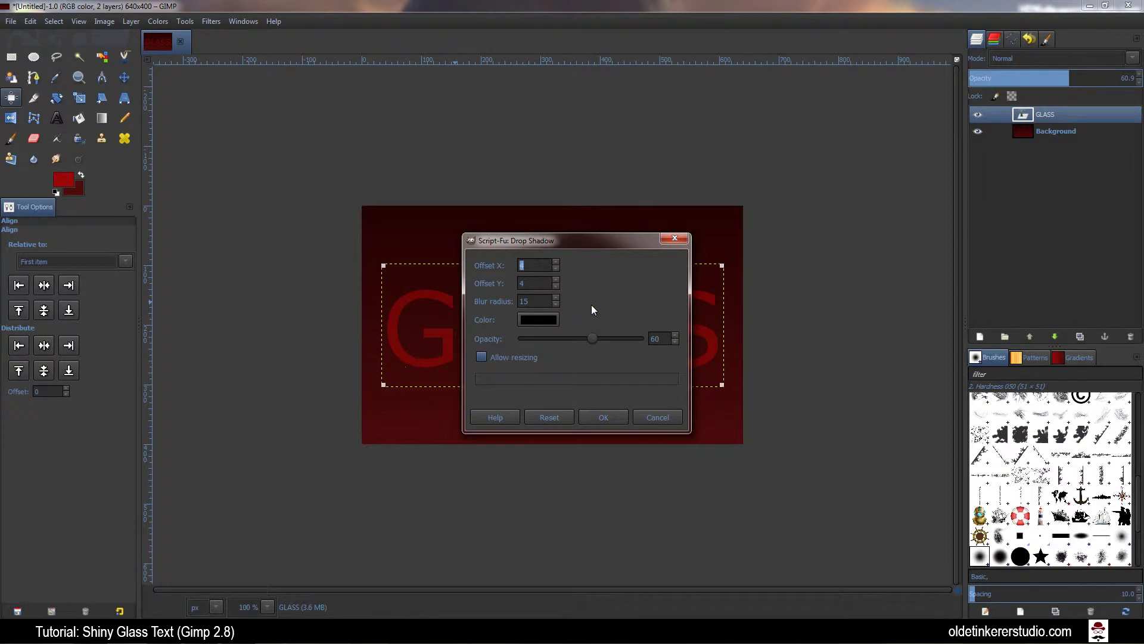
{"action": "left_click", "coordinate": [596, 419]}
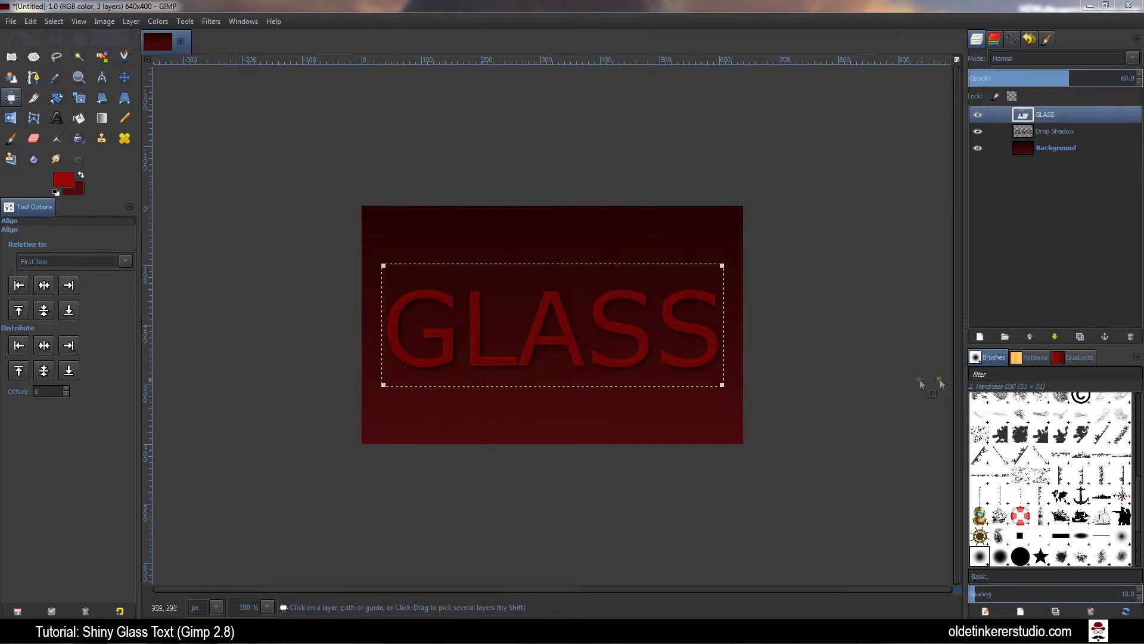
Add a new transparent layer named 'Inner Glow' at the top of the stack.
{"action": "left_click", "coordinate": [980, 338]}
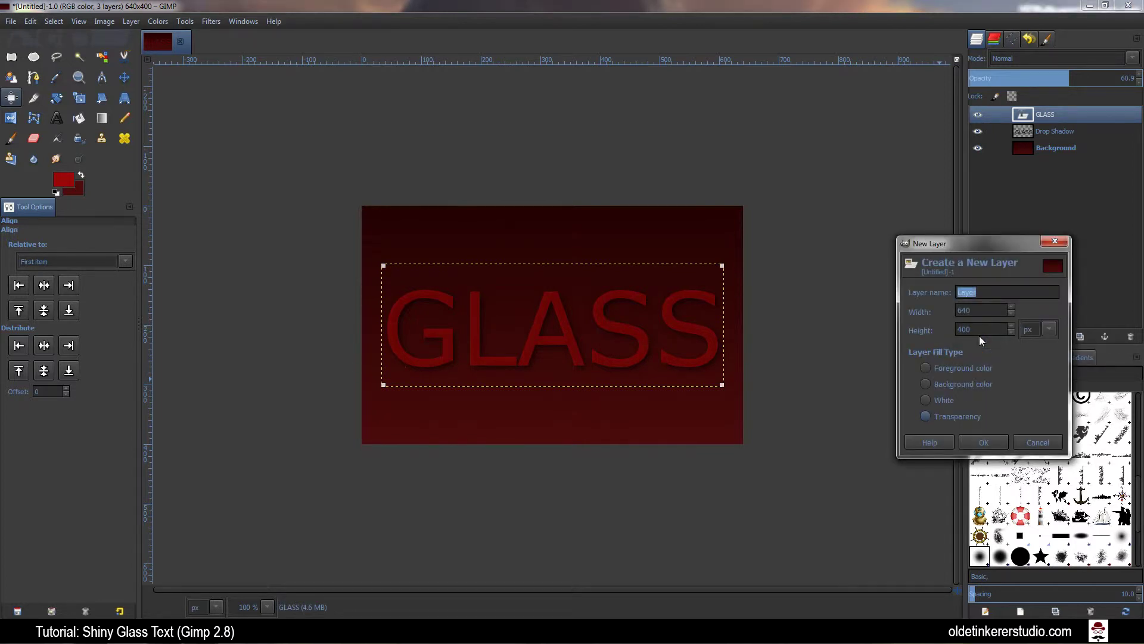
{"action": "type", "text": "Inner Glow"}
{"action": "left_click", "coordinate": [984, 442]}
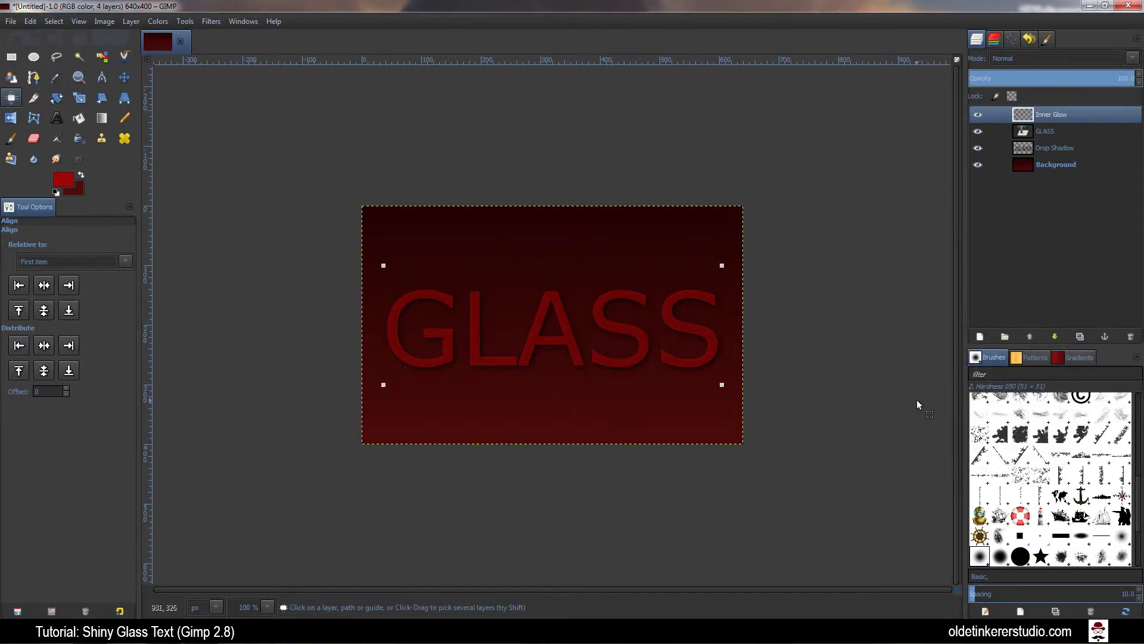
Set the foreground colour to bright red e73030.
{"action": "left_click", "coordinate": [63, 180]}
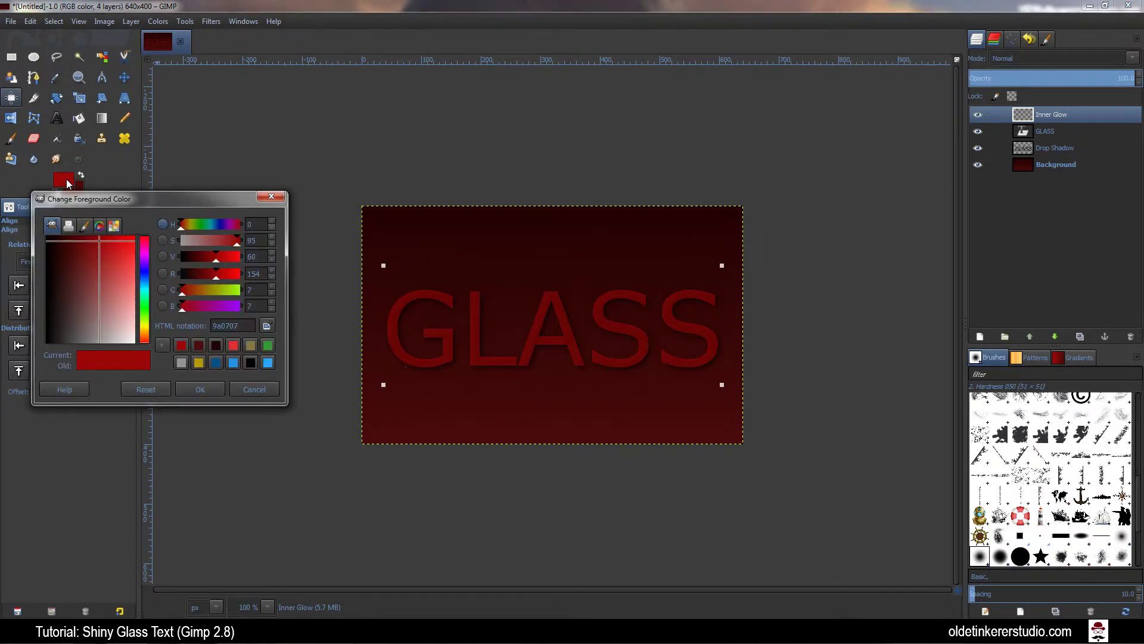
{"action": "left_click_drag", "start_coordinate": [240, 327], "coordinate": [170, 327]}
{"action": "type", "text": "e73"}
{"action": "type", "text": "30"}
{"action": "left_click", "coordinate": [203, 391]}
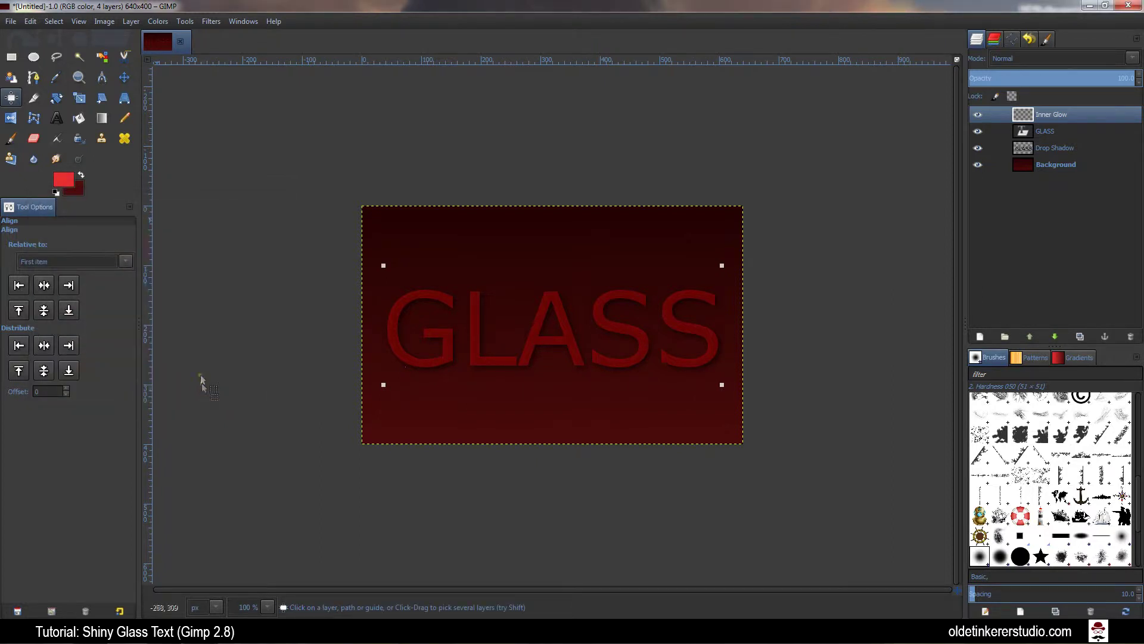
Select the GLASS path, feather it 10 px, and bucket-fill it bright red on Inner Glow.
{"action": "left_click", "coordinate": [57, 22]}
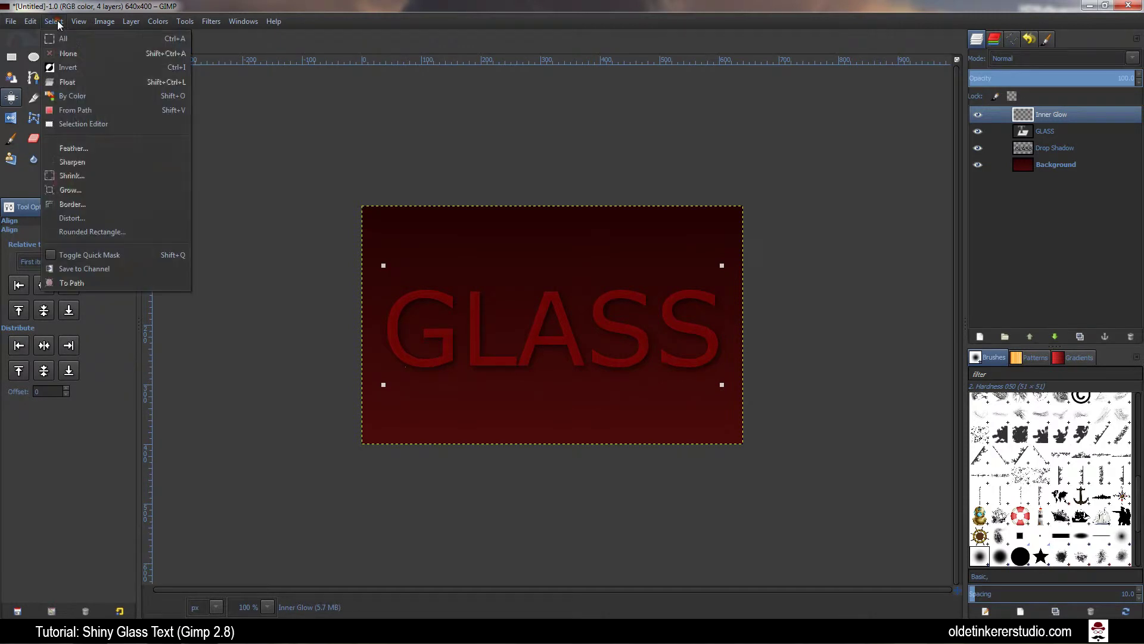
{"action": "left_click", "coordinate": [78, 110]}
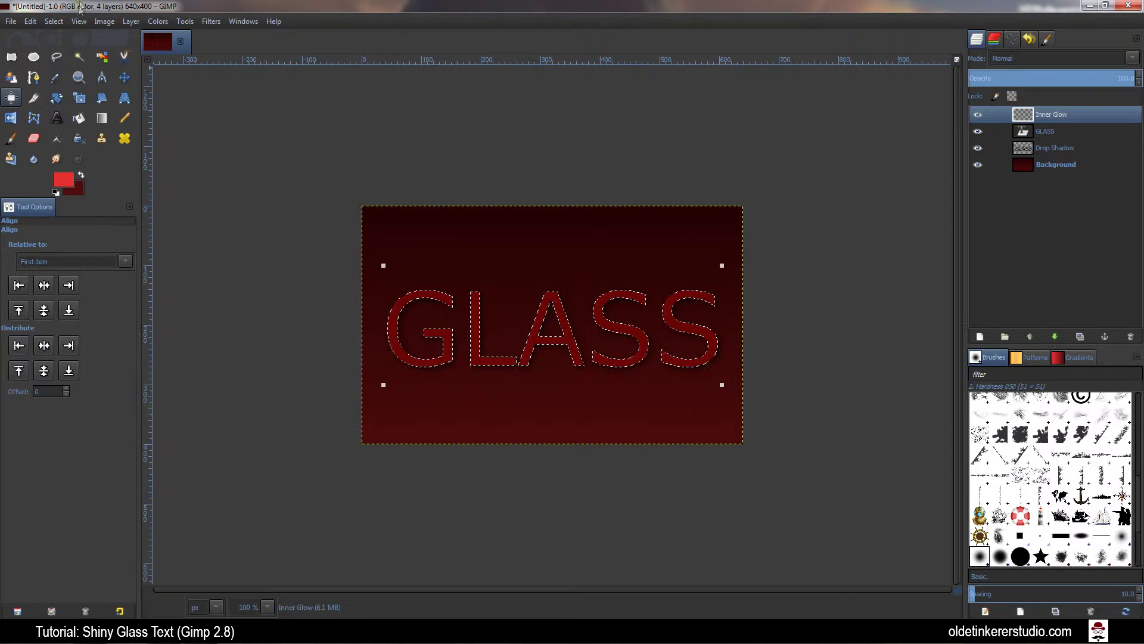
{"action": "left_click", "coordinate": [53, 22]}
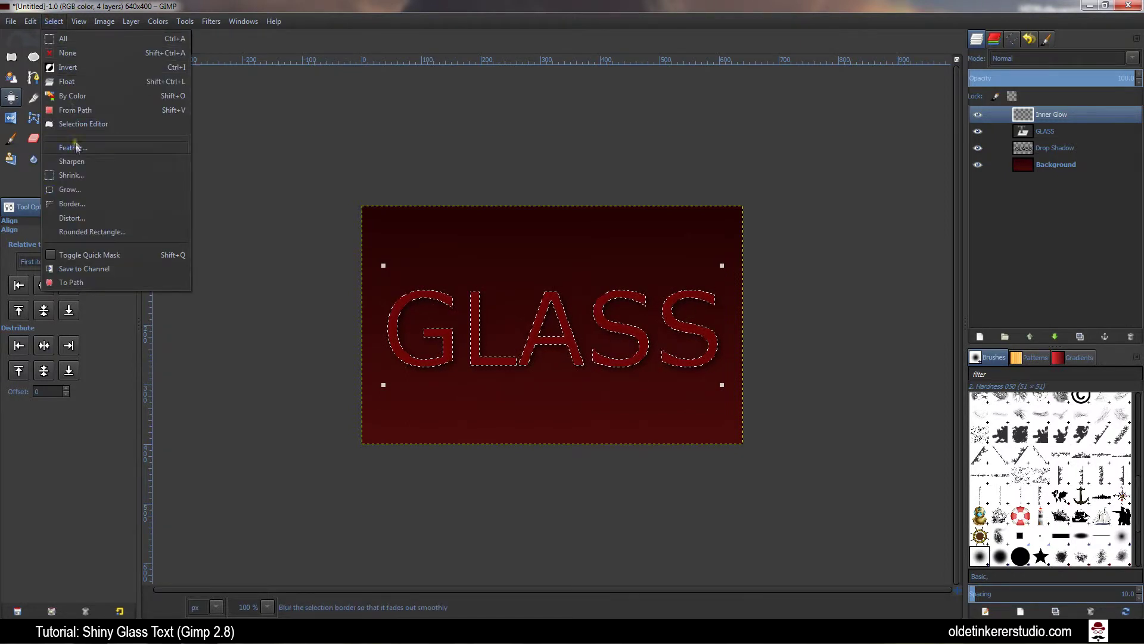
{"action": "left_click", "coordinate": [76, 149]}
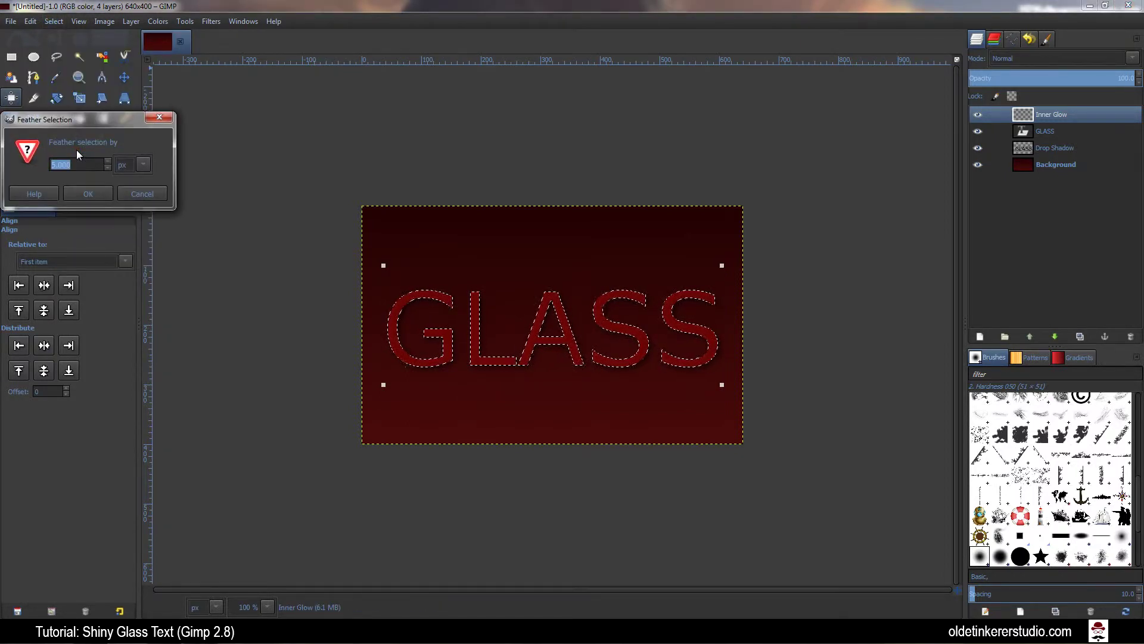
{"action": "type", "text": "10"}
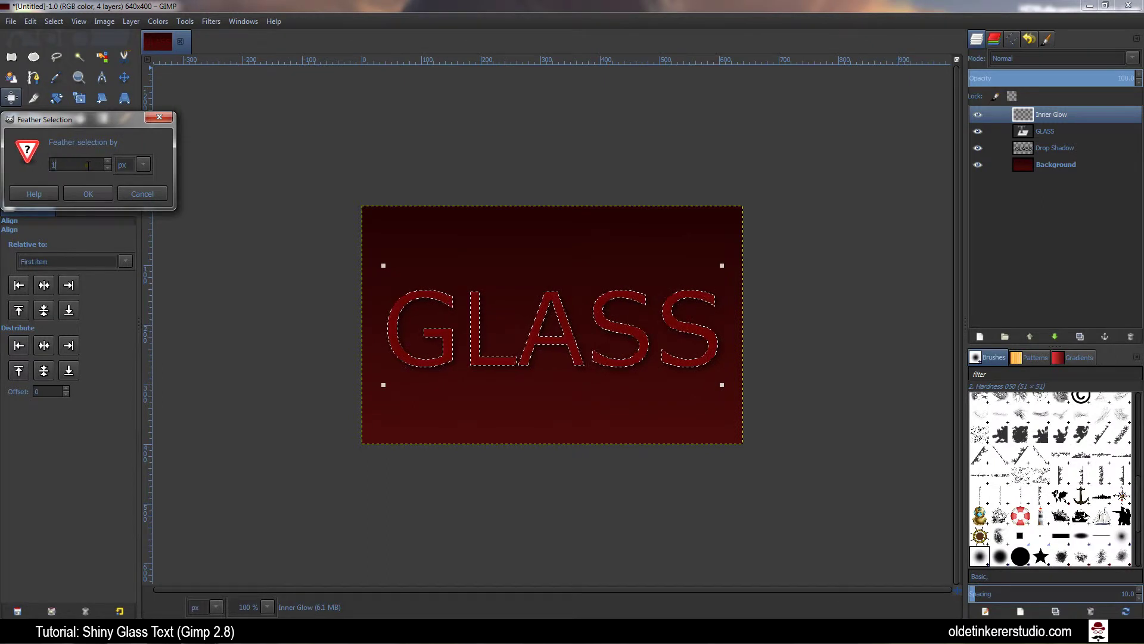
{"action": "left_click", "coordinate": [98, 195]}
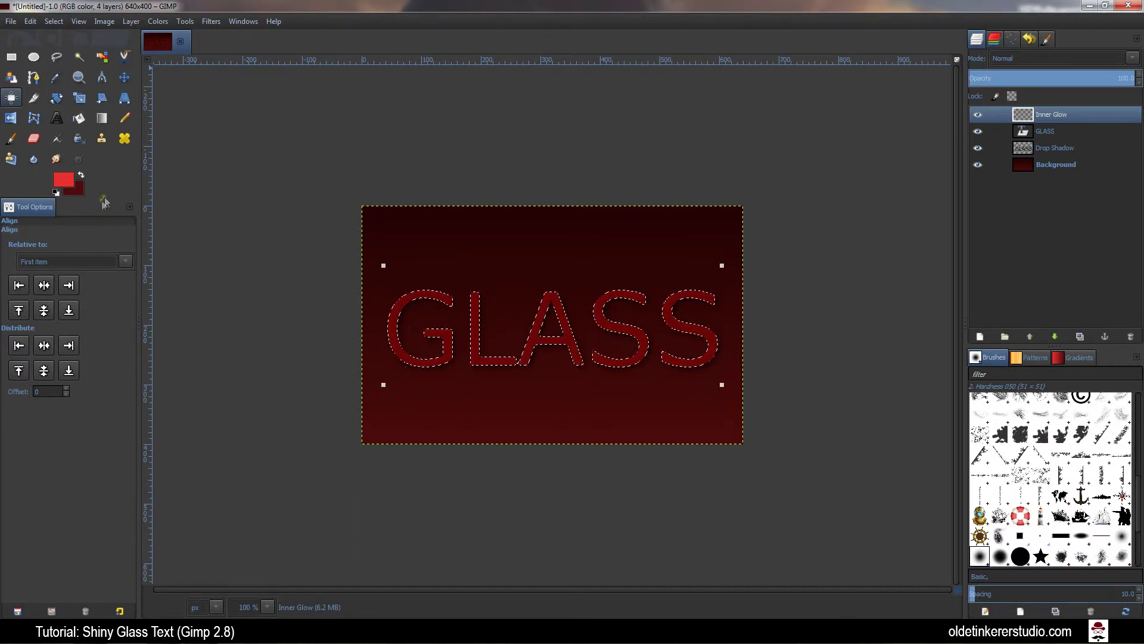
{"action": "left_click", "coordinate": [78, 120]}
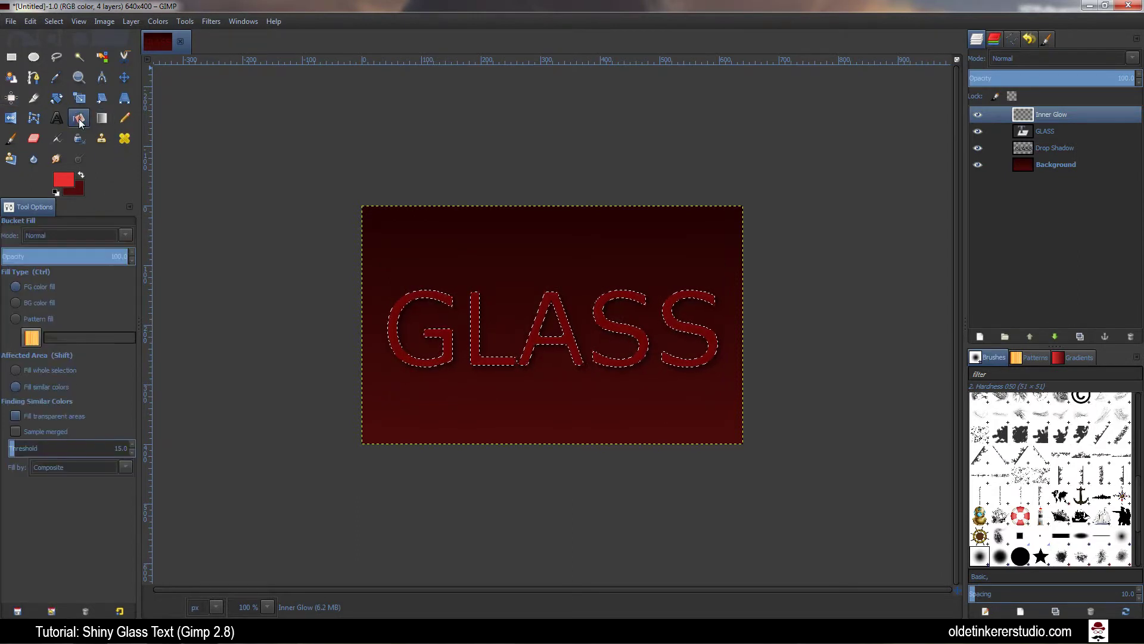
{"action": "left_click", "coordinate": [395, 310]}
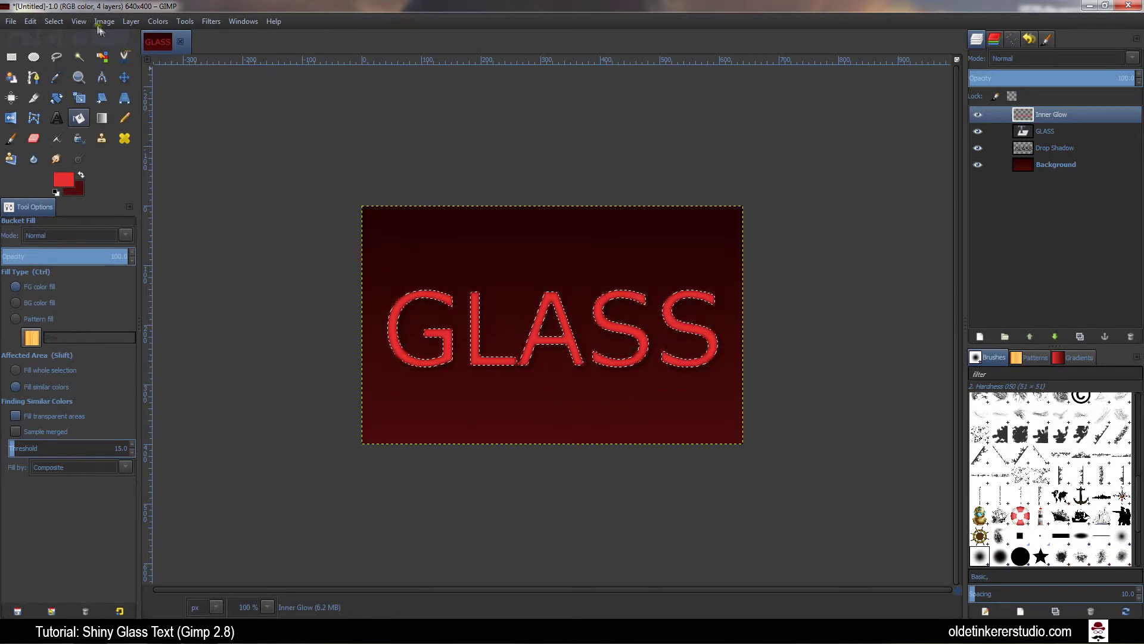
Shrink the letter selection by 2 px, clear the red inside it, then deselect everything.
{"action": "left_click", "coordinate": [54, 21]}
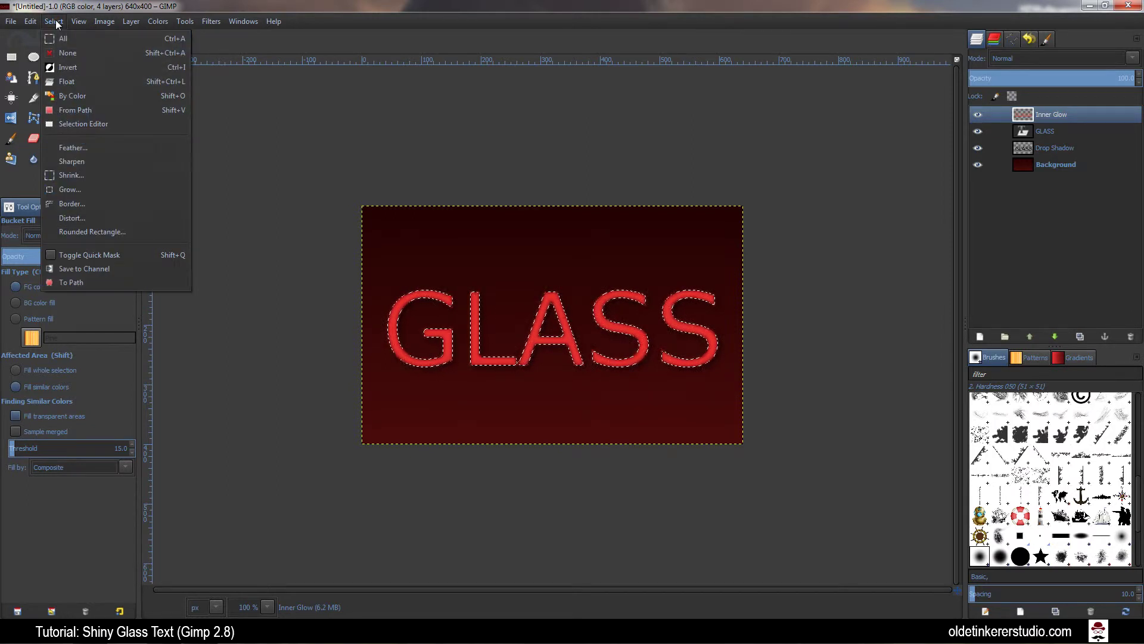
{"action": "left_click", "coordinate": [84, 175]}
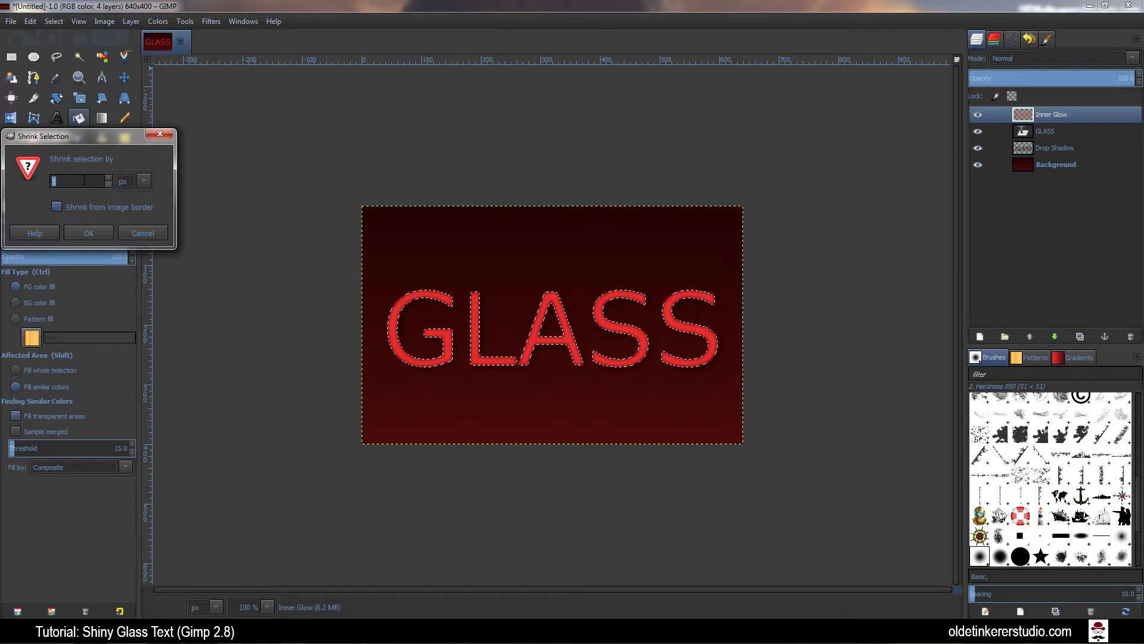
{"action": "type", "text": "2"}
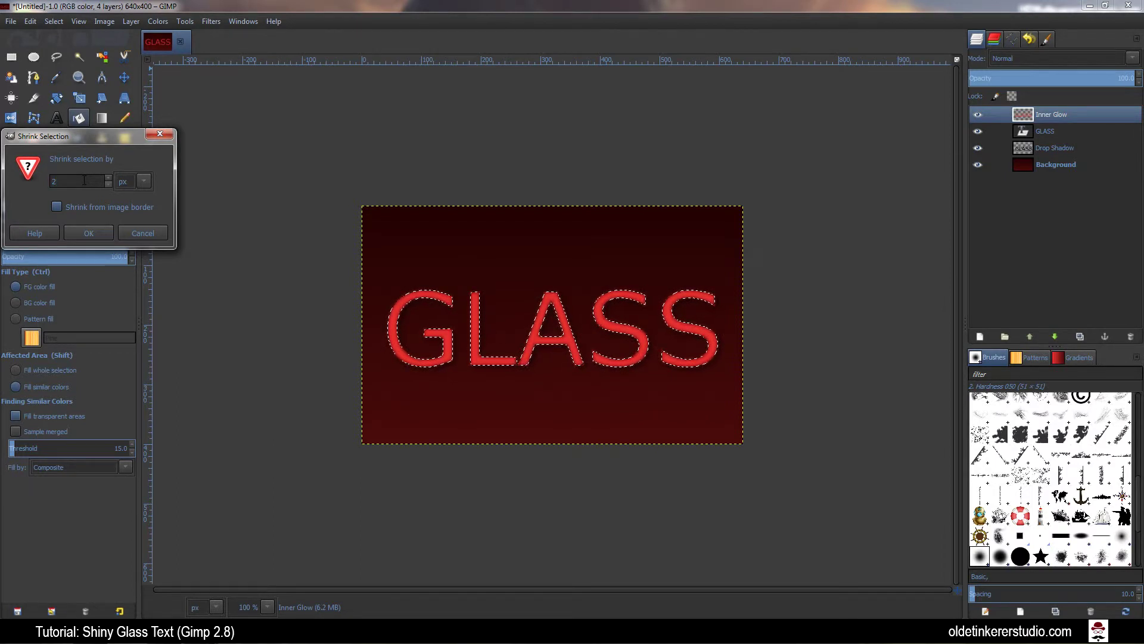
{"action": "left_click", "coordinate": [95, 233]}
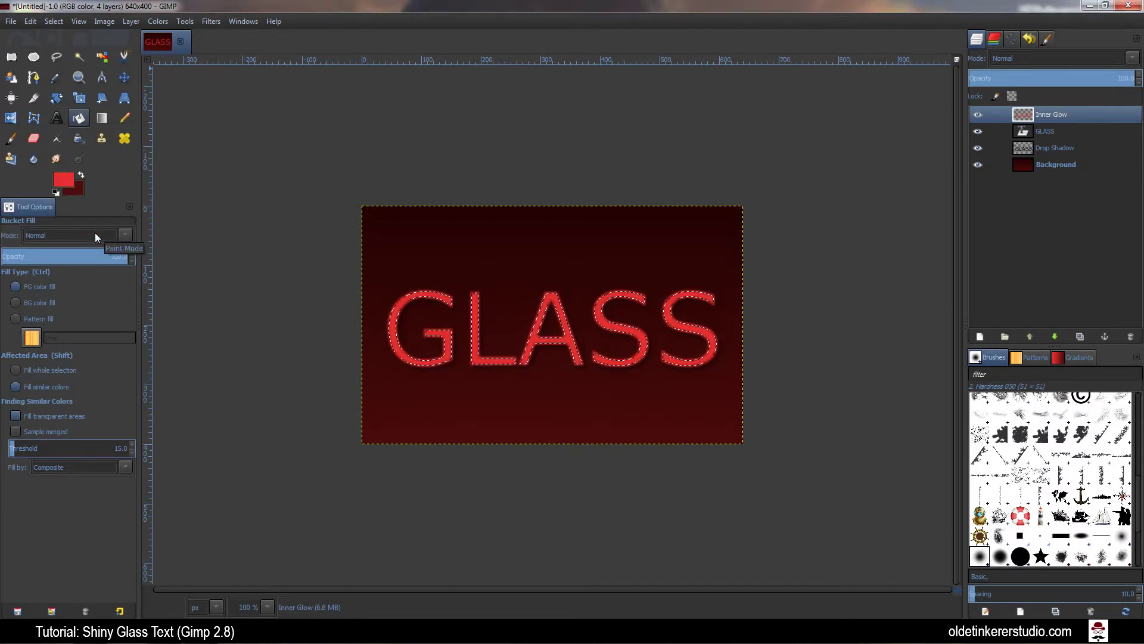
{"action": "left_click", "coordinate": [30, 21]}
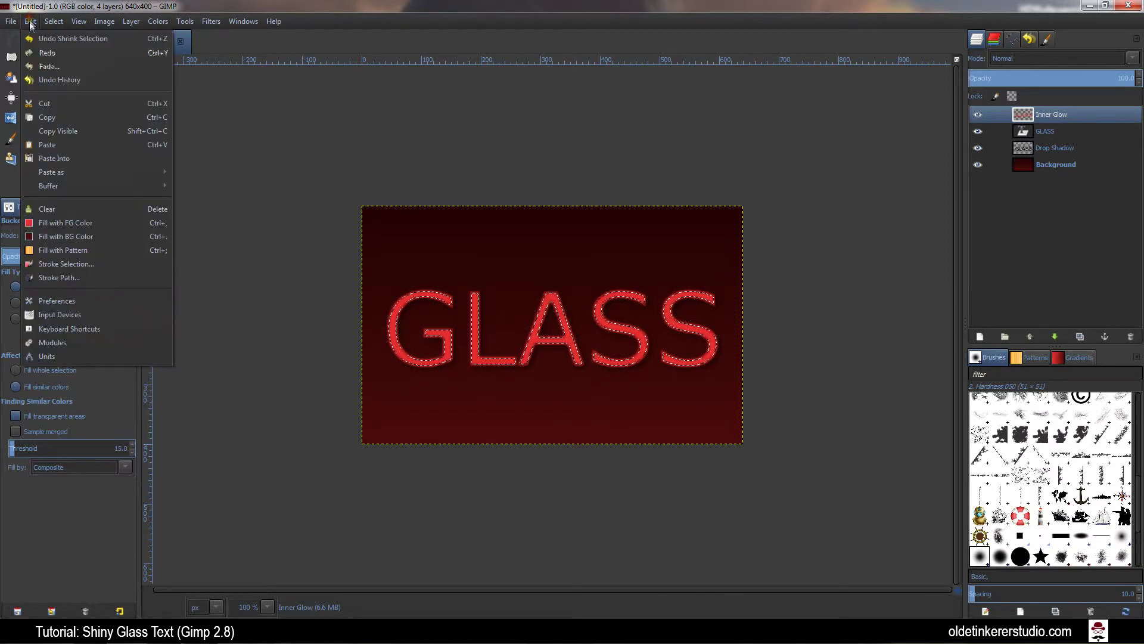
{"action": "left_click", "coordinate": [57, 210]}
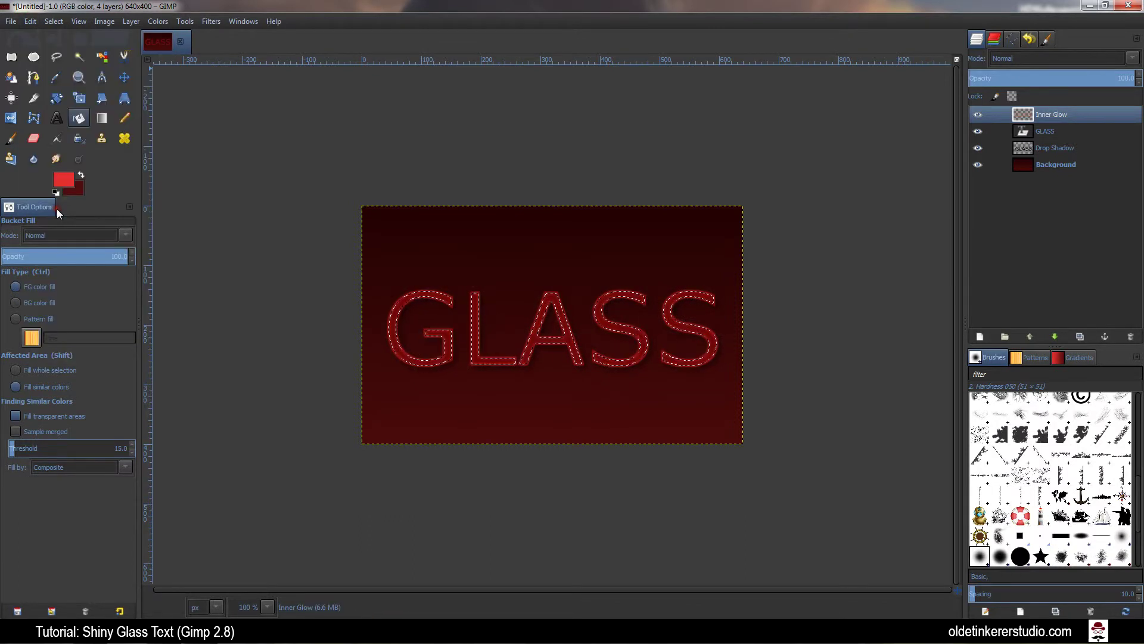
{"action": "left_click", "coordinate": [54, 22]}
{"action": "left_click", "coordinate": [62, 51]}
Set the Inner Glow layer's mode to Screen and its opacity to about 50.
{"action": "left_click", "coordinate": [1118, 57]}
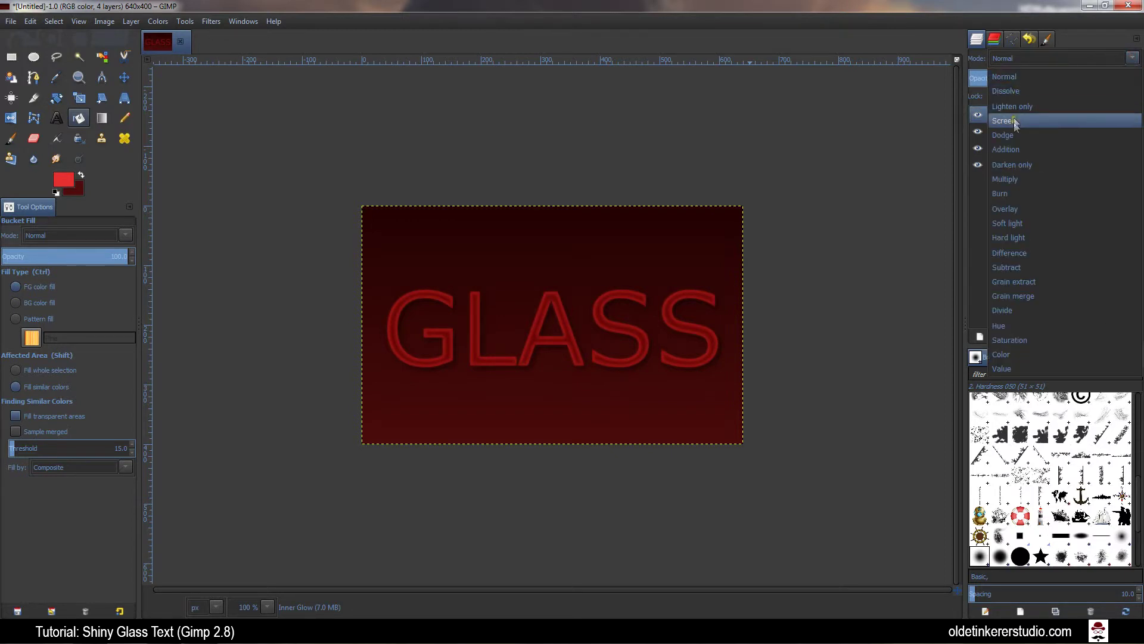
{"action": "left_click", "coordinate": [1010, 121]}
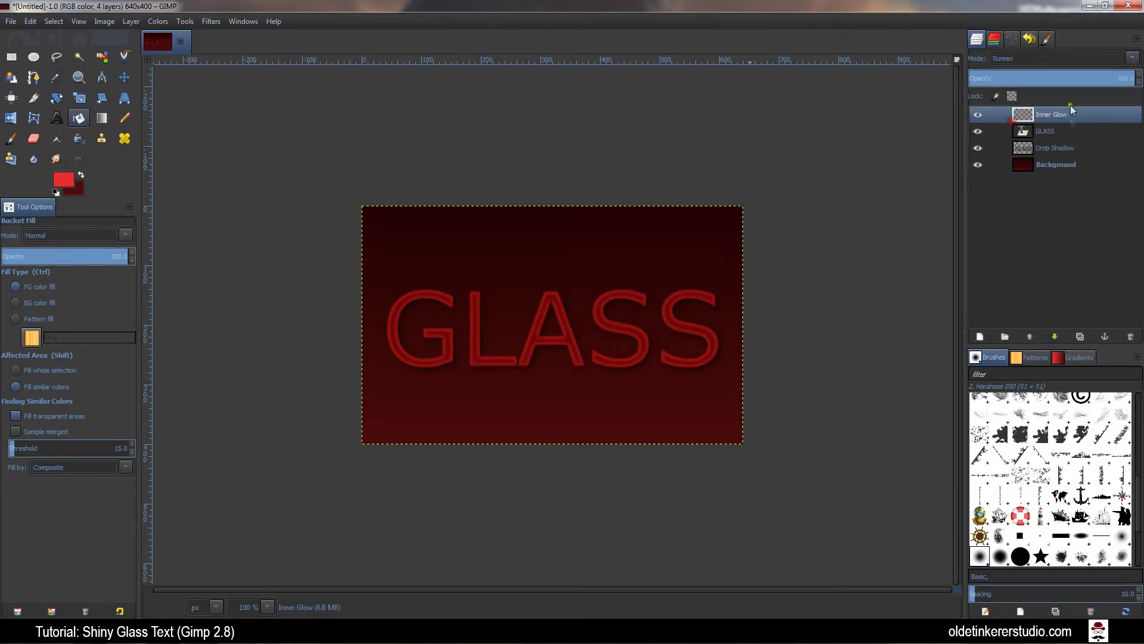
{"action": "left_click", "coordinate": [1045, 81]}
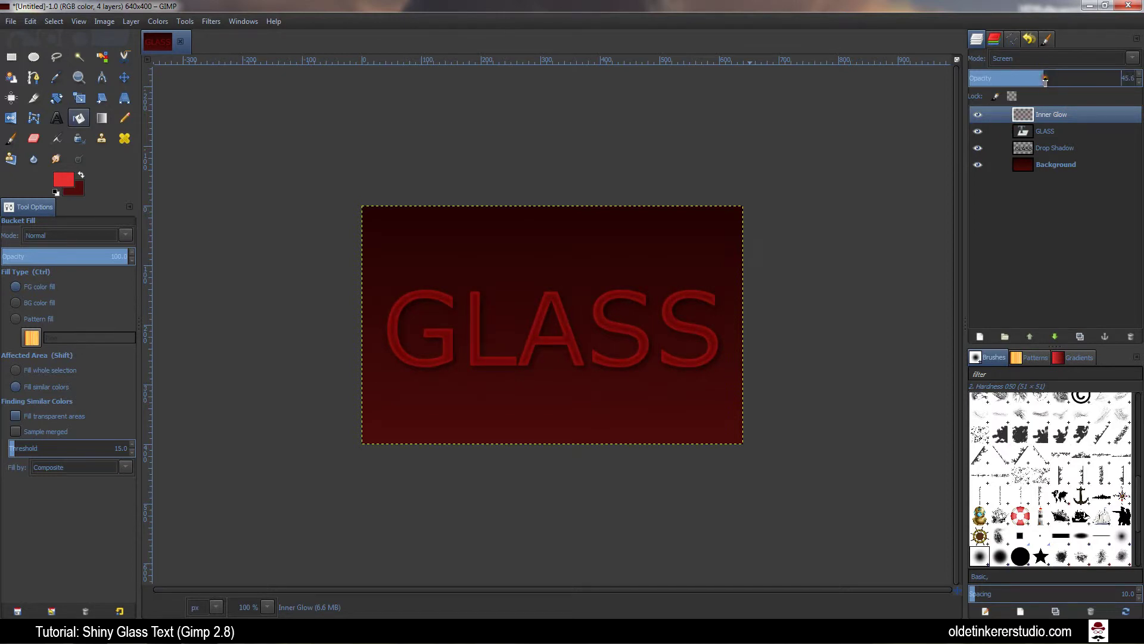
{"action": "left_click_drag", "start_coordinate": [1045, 82], "coordinate": [1053, 81]}
Add a transparent layer named 'Center' and reset the colours to black and white.
{"action": "left_click", "coordinate": [980, 337]}
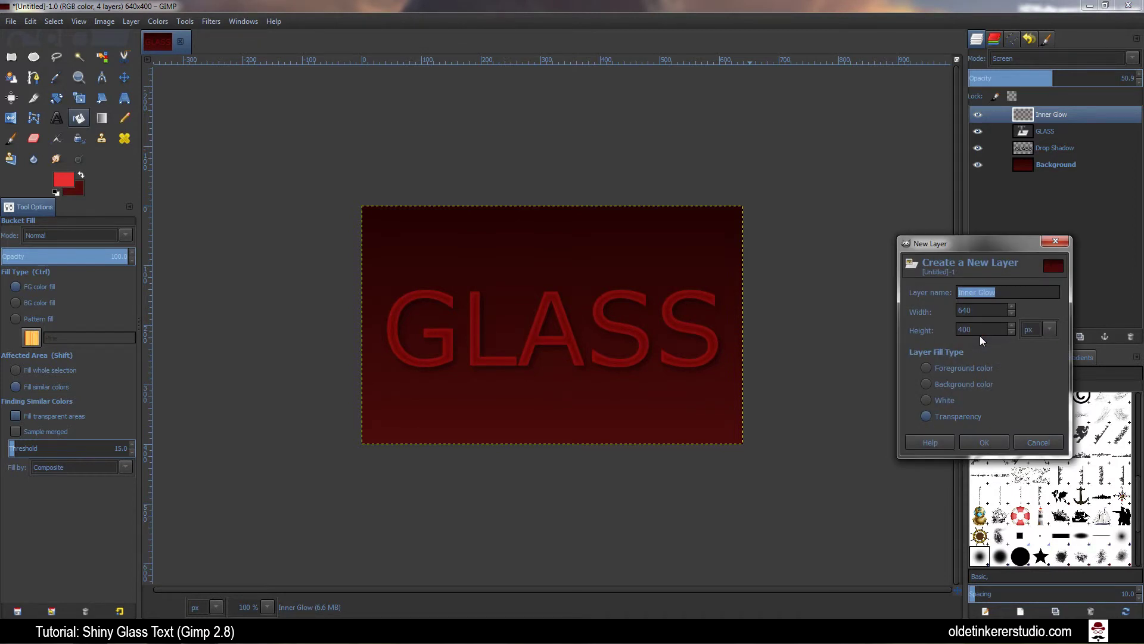
{"action": "type", "text": "Center"}
{"action": "left_click", "coordinate": [978, 439]}
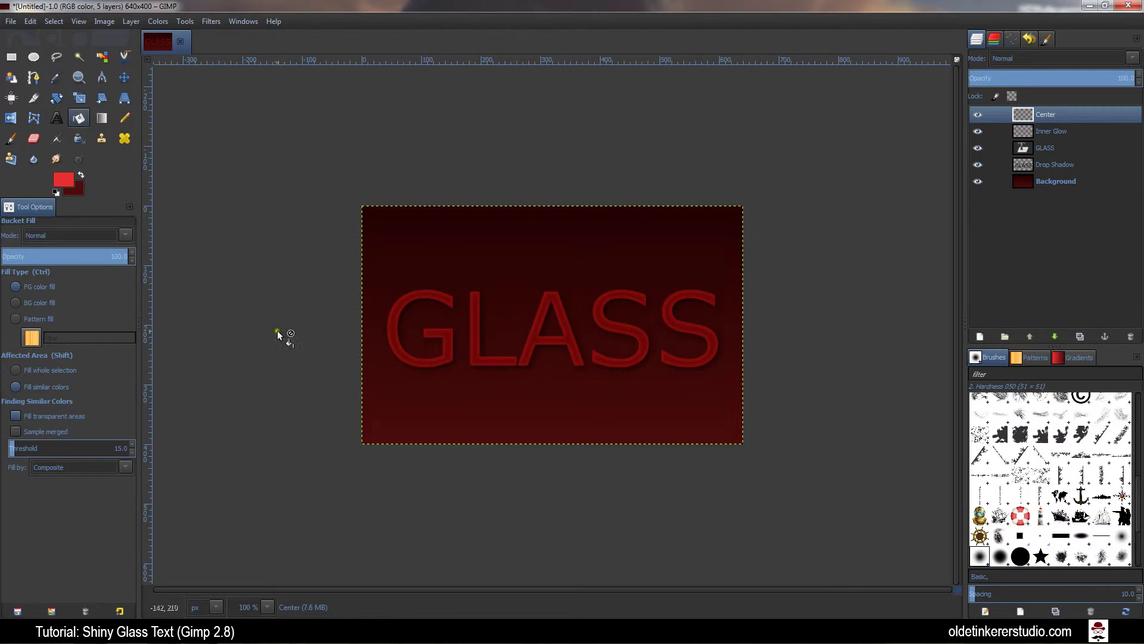
{"action": "left_click", "coordinate": [55, 193]}
Select the GLASS letters from their path, then shrink and feather the selection.
{"action": "left_click", "coordinate": [53, 20]}
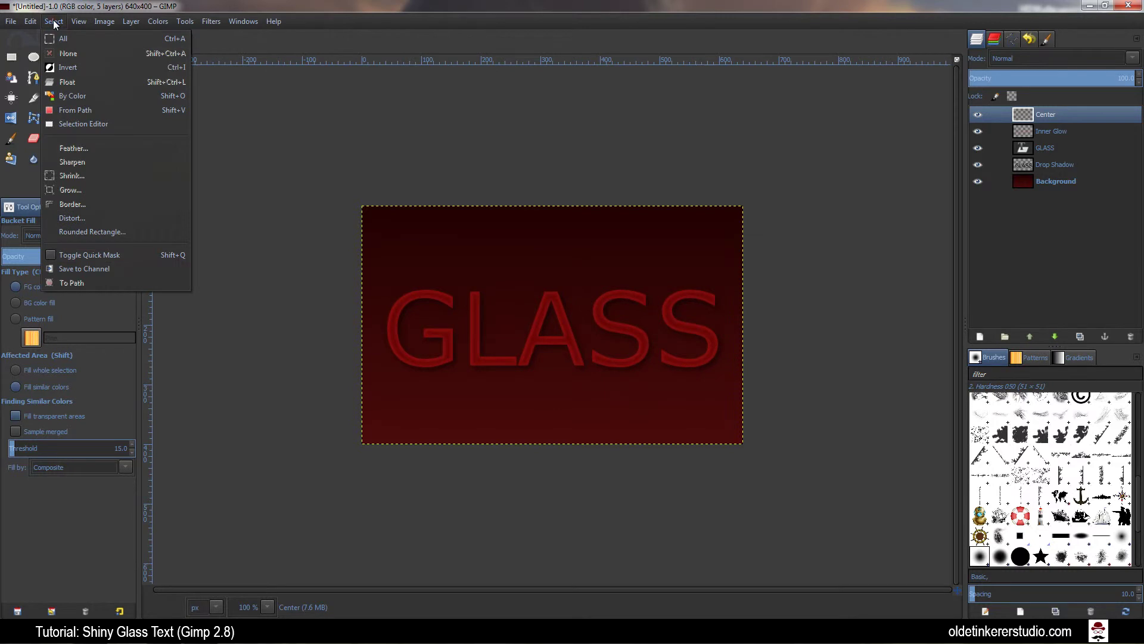
{"action": "left_click", "coordinate": [69, 109]}
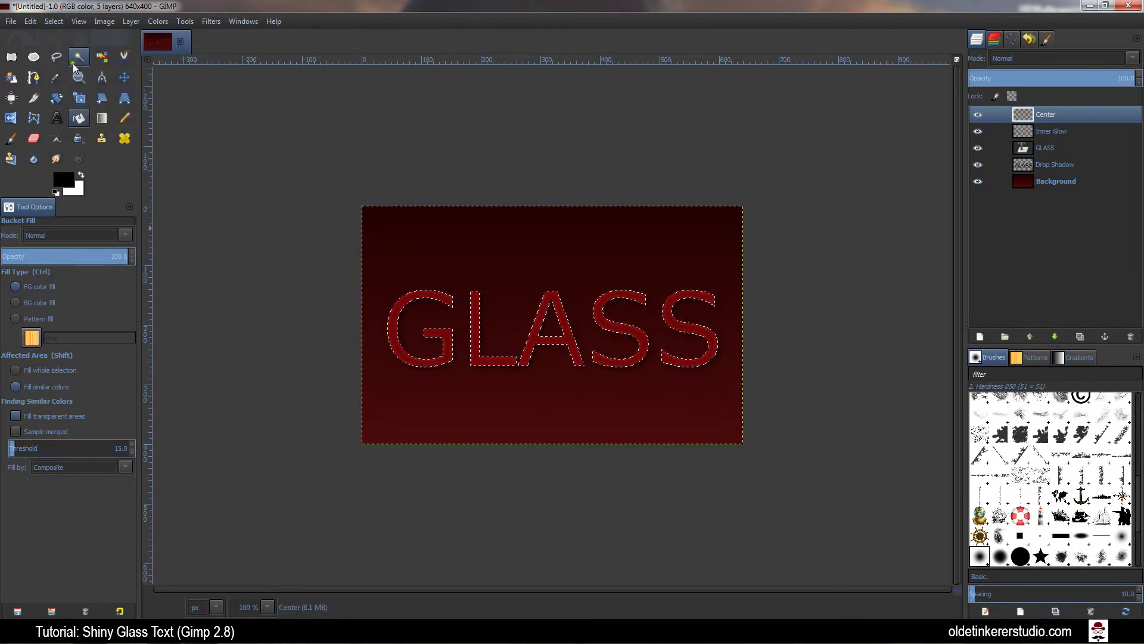
{"action": "left_click", "coordinate": [53, 21]}
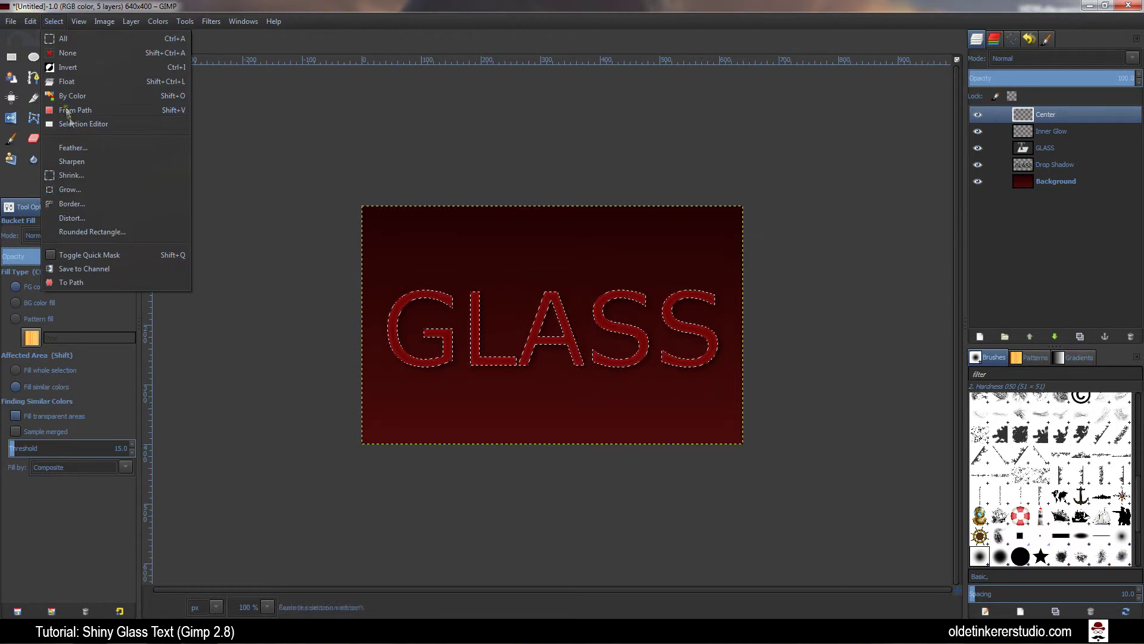
{"action": "left_click", "coordinate": [73, 173]}
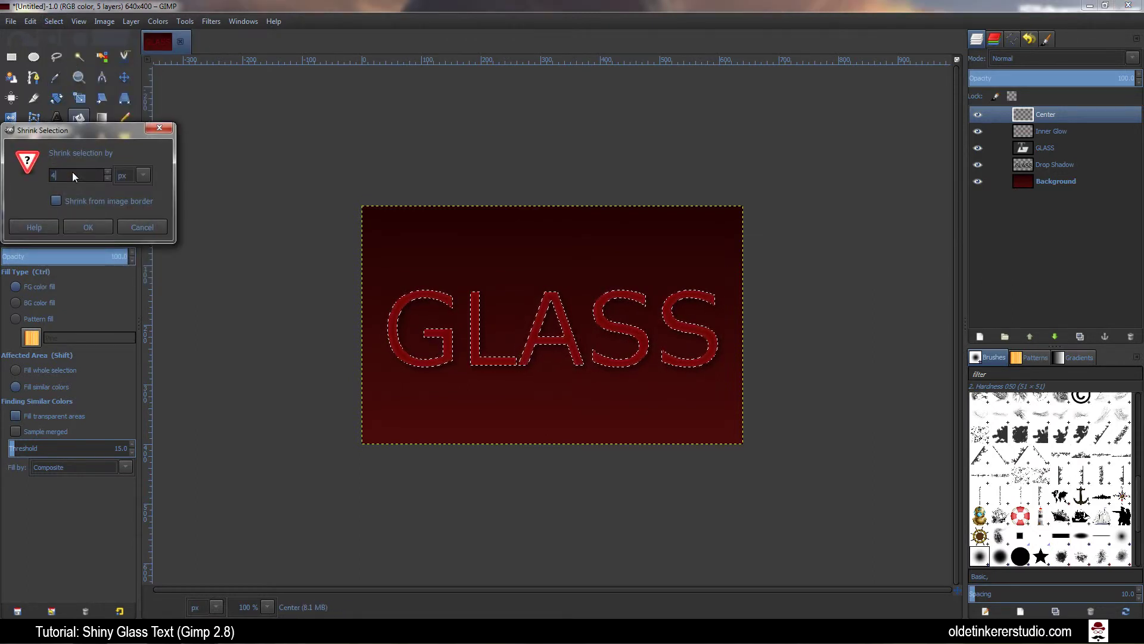
{"action": "left_click", "coordinate": [84, 225]}
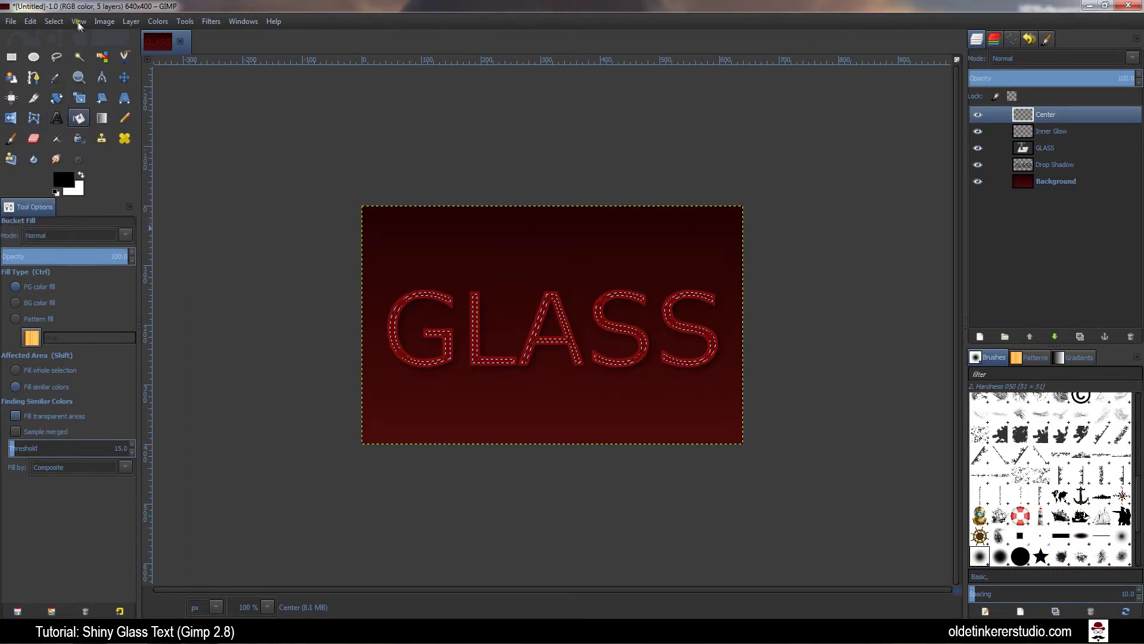
{"action": "left_click", "coordinate": [57, 24]}
{"action": "left_click", "coordinate": [77, 148]}
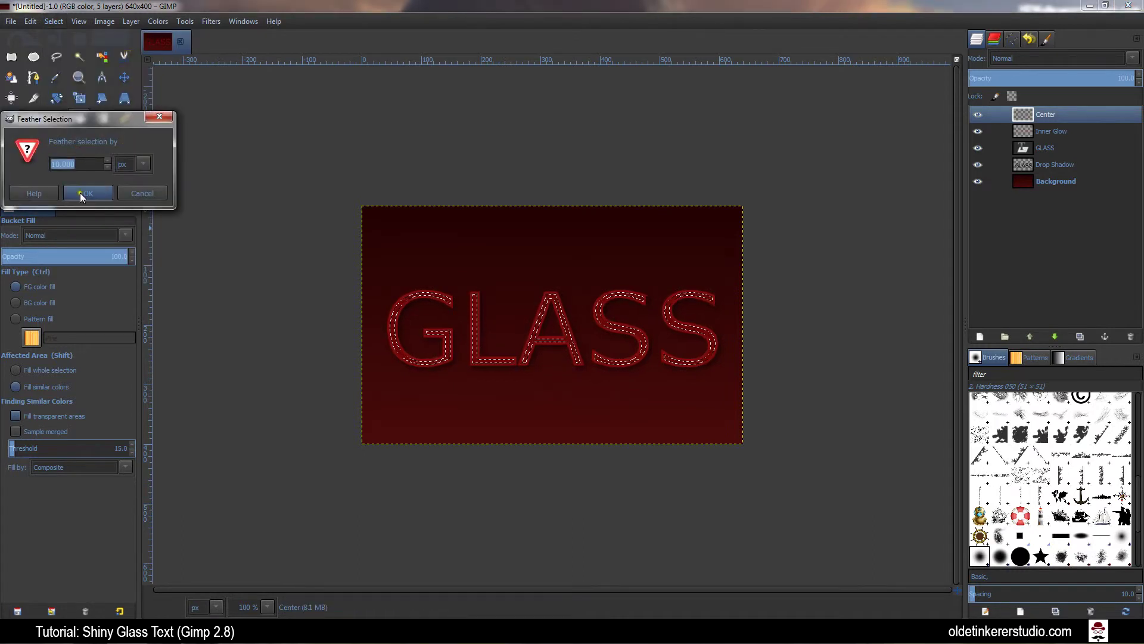
{"action": "left_click", "coordinate": [81, 192]}
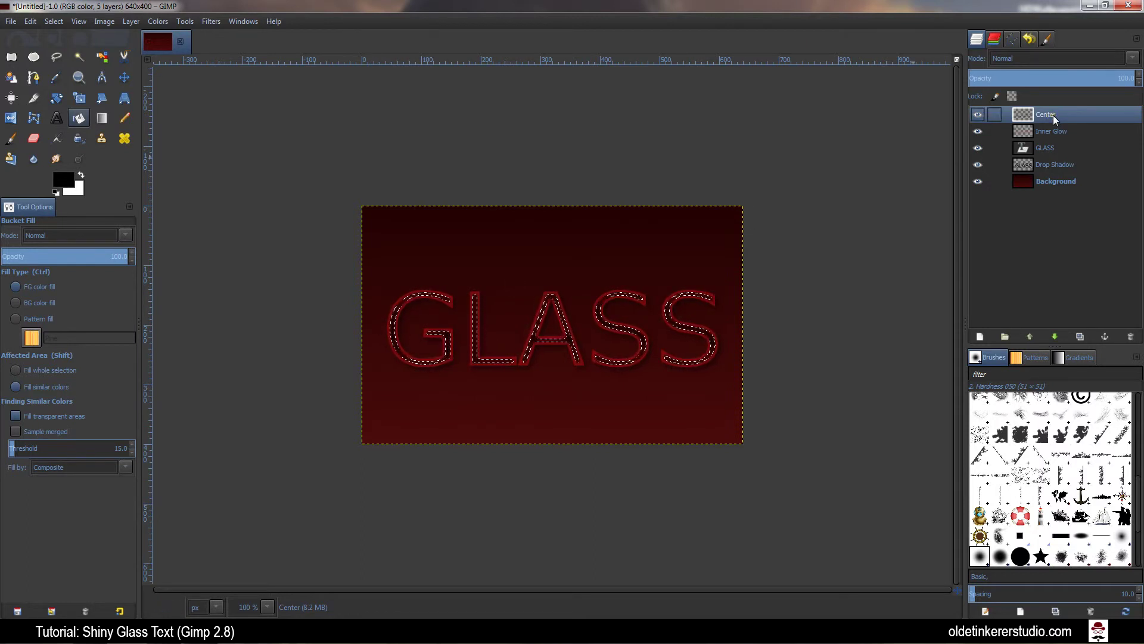
Switch the Center layer to Overlay mode and clear the selection.
{"action": "left_click", "coordinate": [1132, 59]}
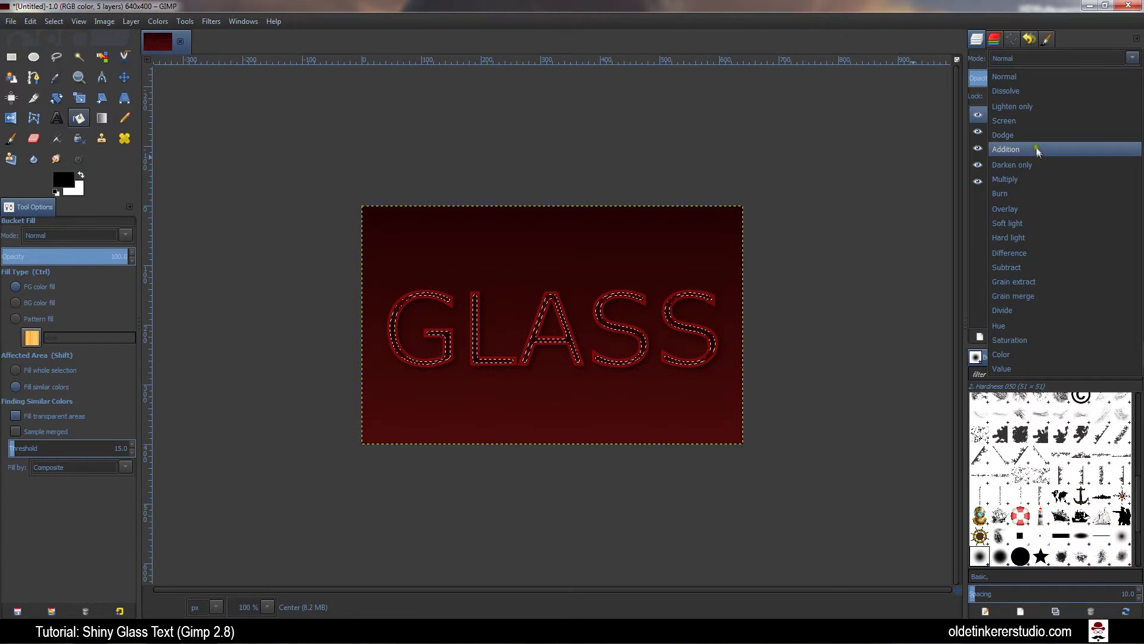
{"action": "left_click", "coordinate": [1039, 208]}
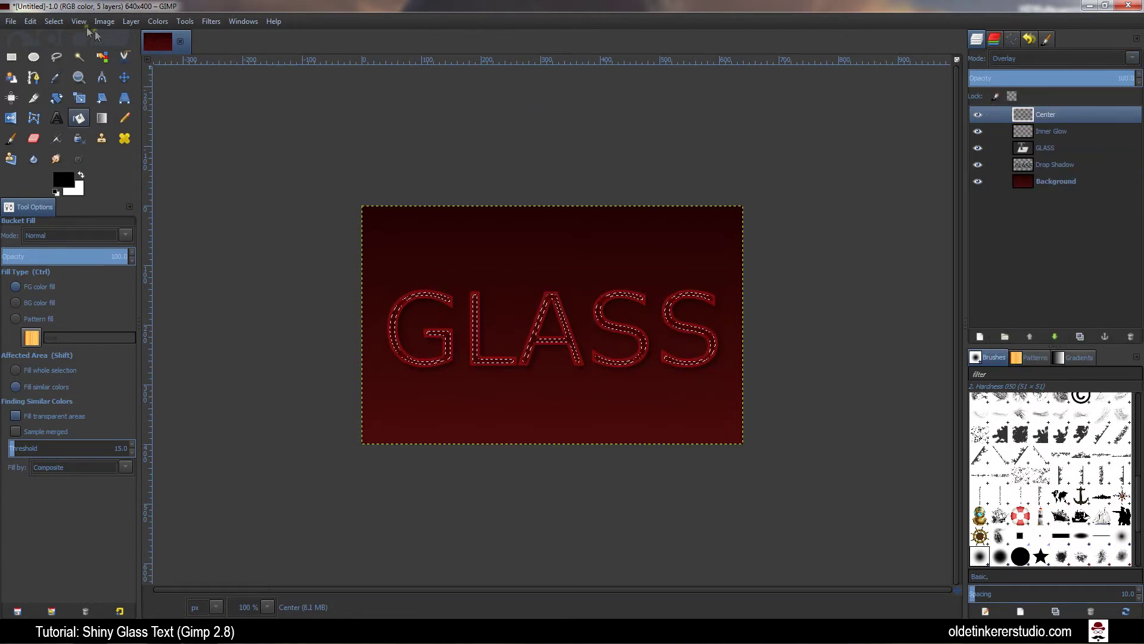
{"action": "left_click", "coordinate": [53, 22]}
{"action": "left_click", "coordinate": [62, 54]}
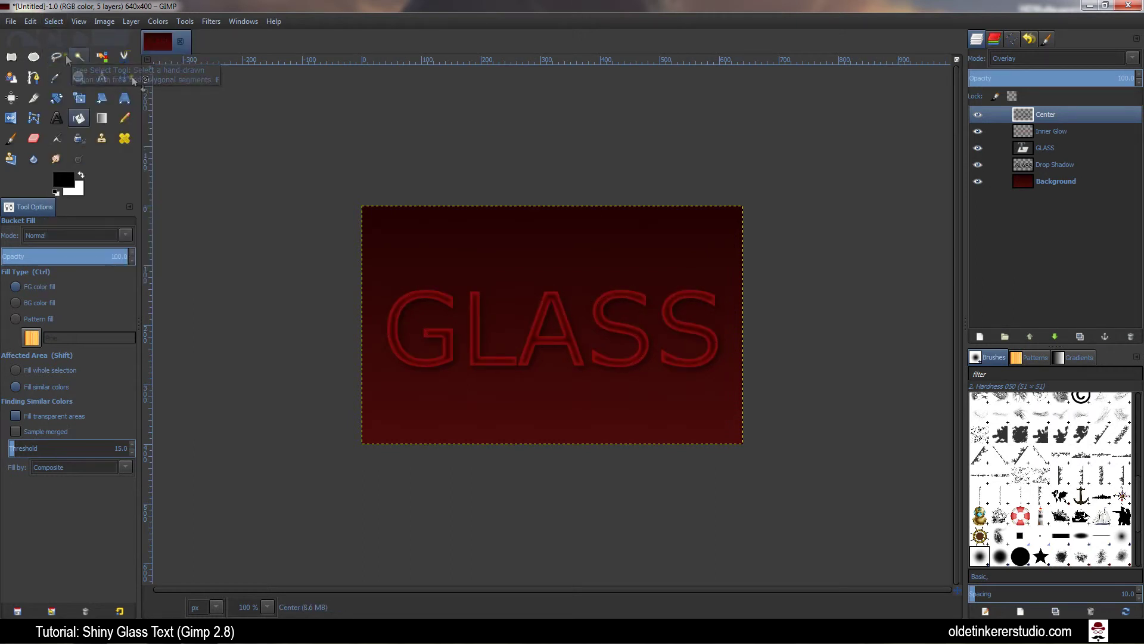
Add a new layer named 'Gloss' and select the GLASS letters from their path.
{"action": "left_click", "coordinate": [980, 337]}
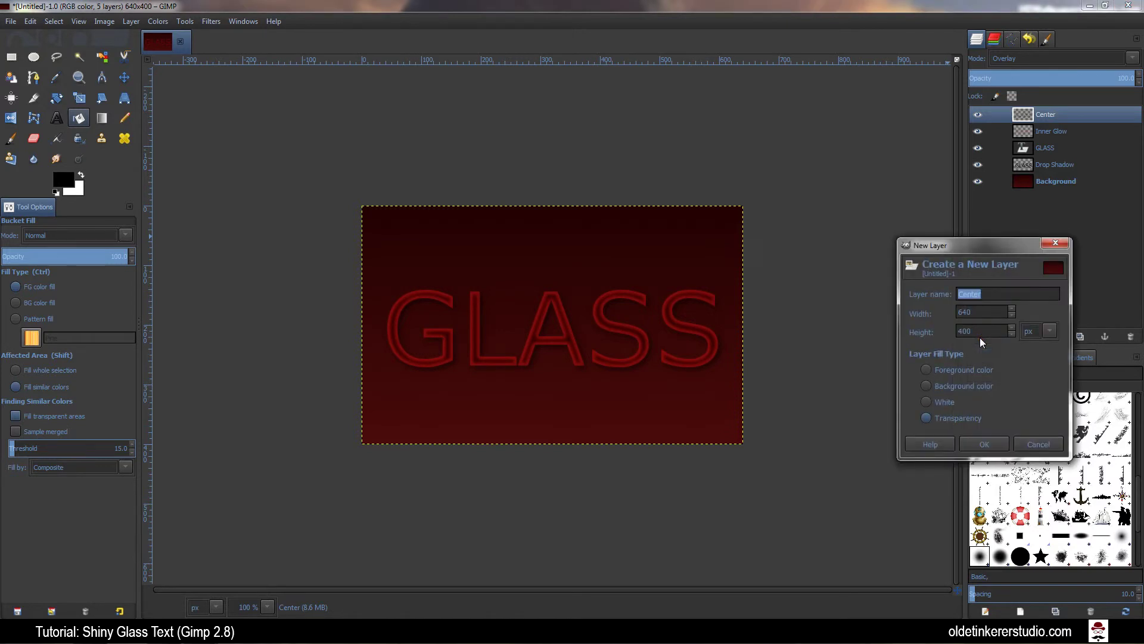
{"action": "type", "text": "Gloss"}
{"action": "left_click", "coordinate": [987, 443]}
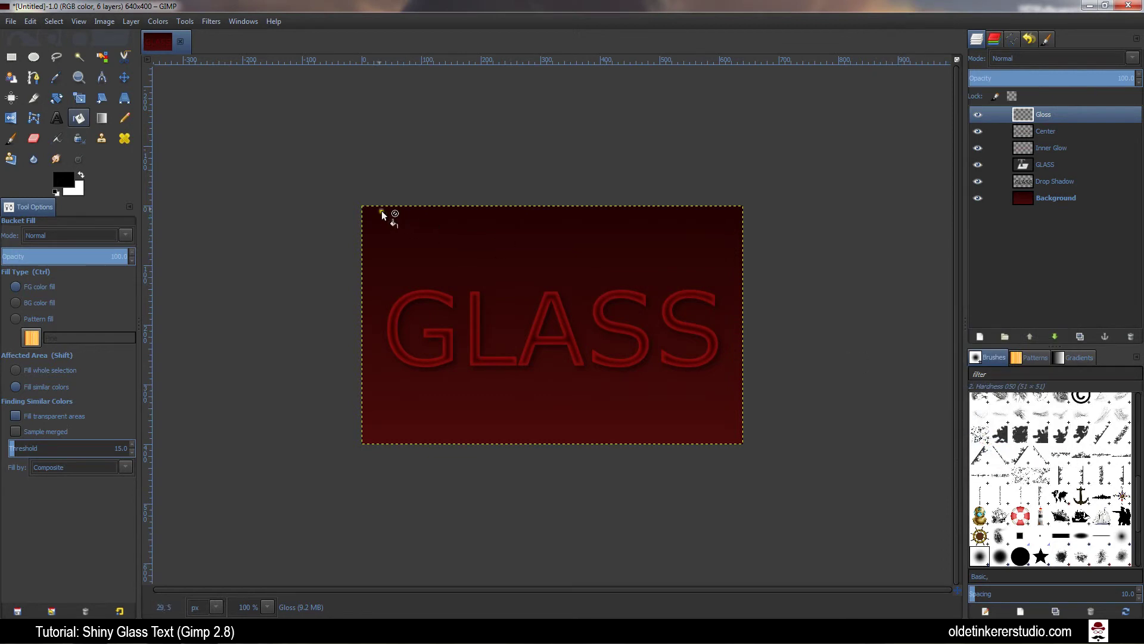
{"action": "left_click", "coordinate": [54, 21]}
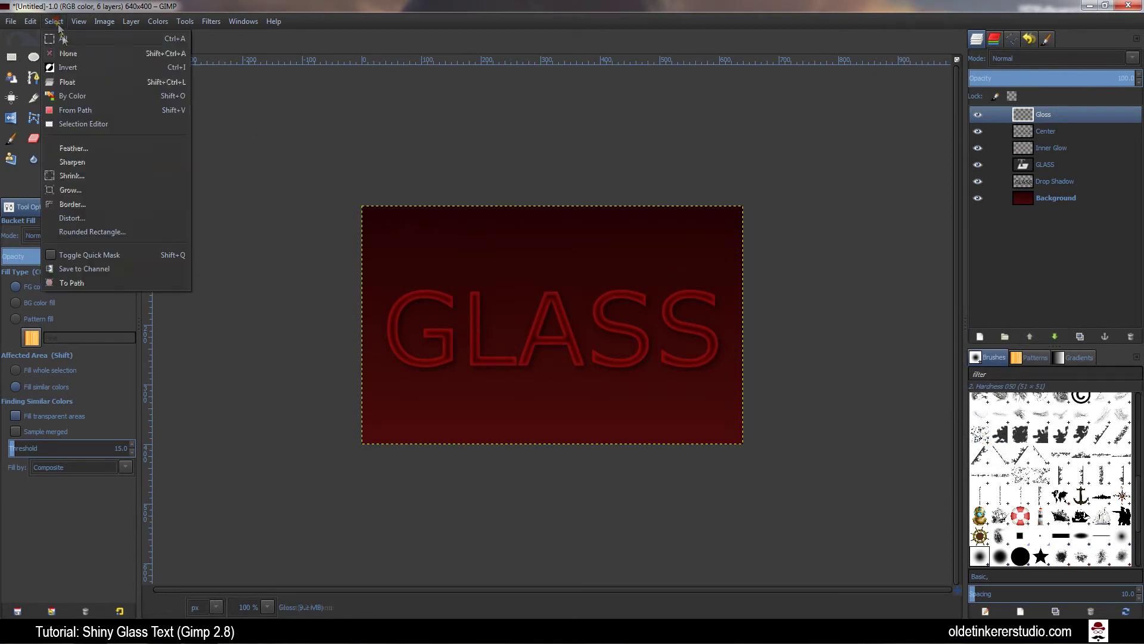
{"action": "left_click", "coordinate": [75, 110]}
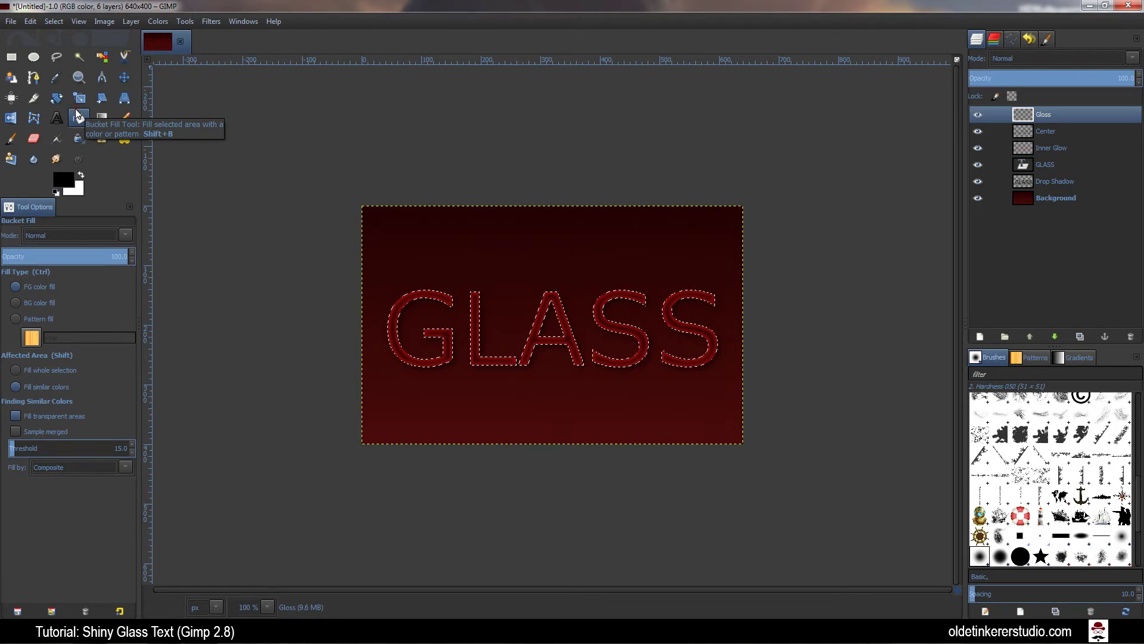
Intersect the selection with an ellipse over the letters' upper half and make white the foreground.
{"action": "left_click", "coordinate": [33, 58]}
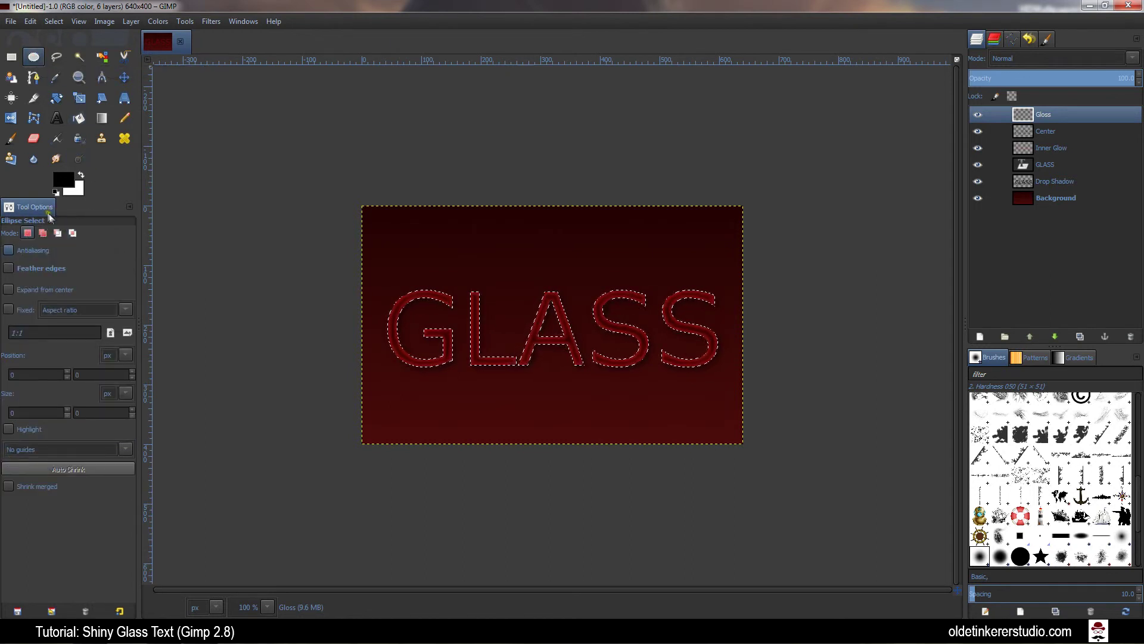
{"action": "left_click", "coordinate": [72, 234]}
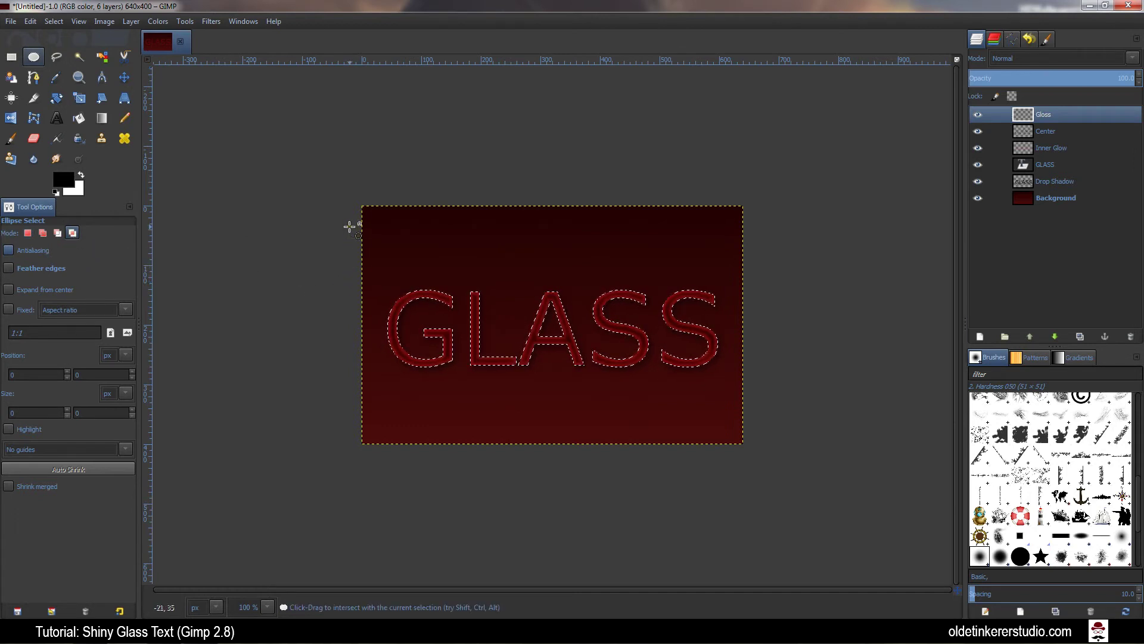
{"action": "left_click_drag", "start_coordinate": [357, 204], "coordinate": [507, 286]}
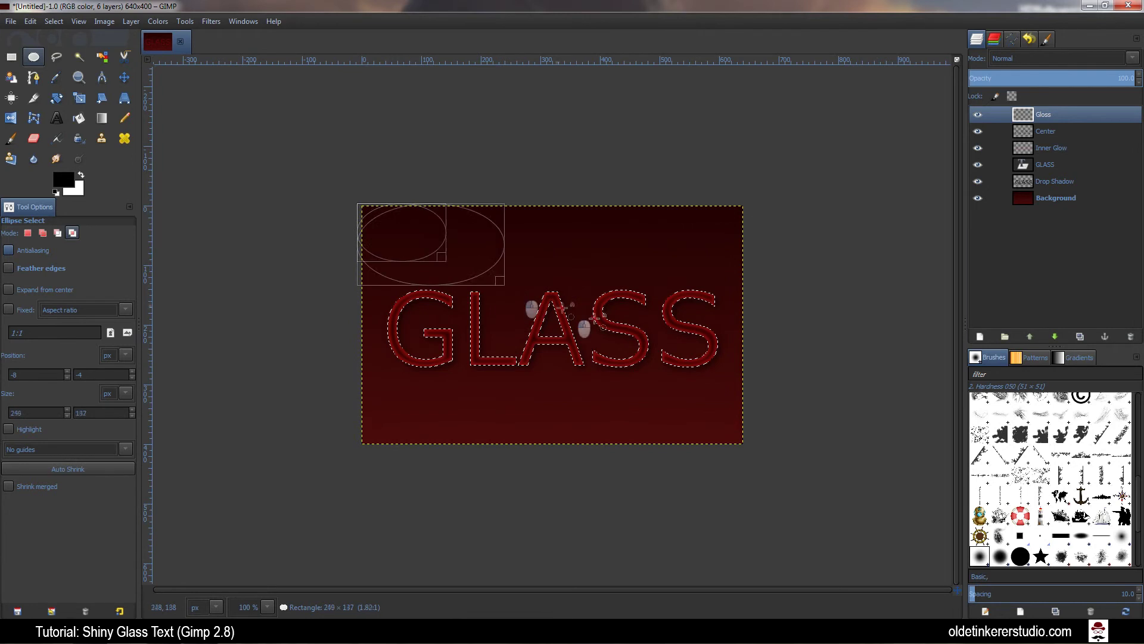
{"action": "left_click_drag", "start_coordinate": [594, 316], "coordinate": [754, 343]}
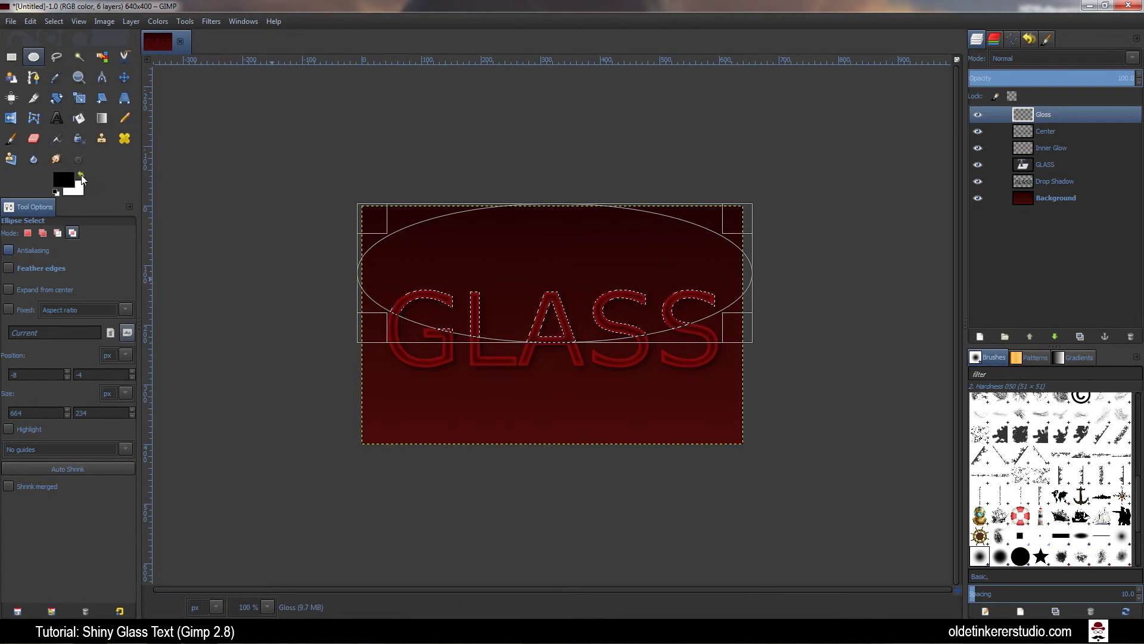
{"action": "left_click", "coordinate": [82, 174]}
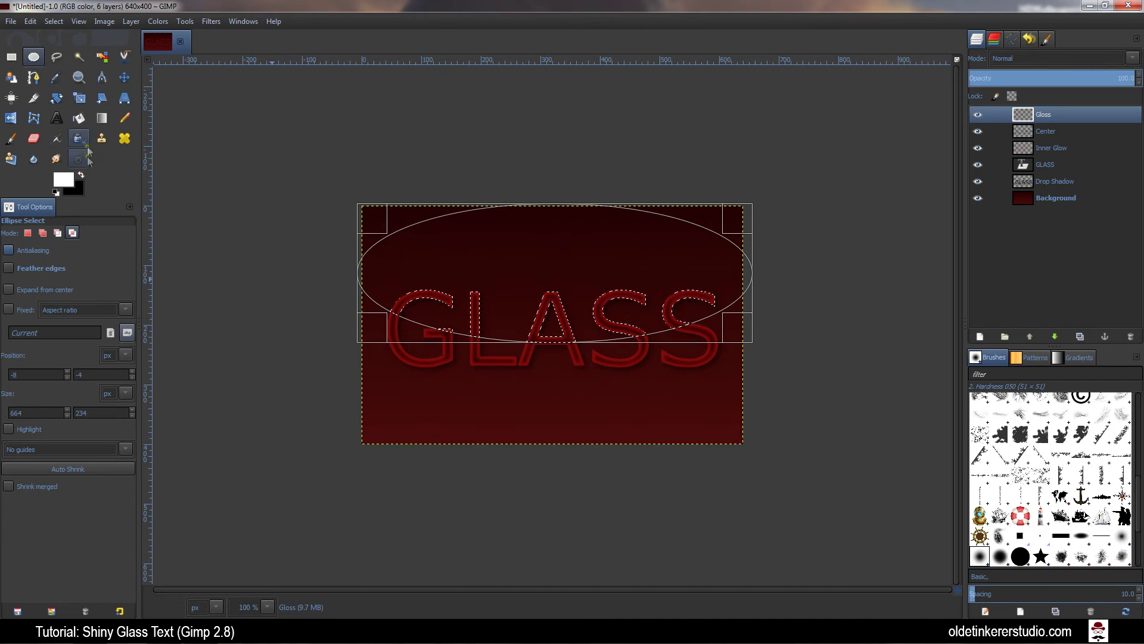
Drag a white FG-to-Transparent gradient downward across the selected letters.
{"action": "left_click", "coordinate": [102, 118]}
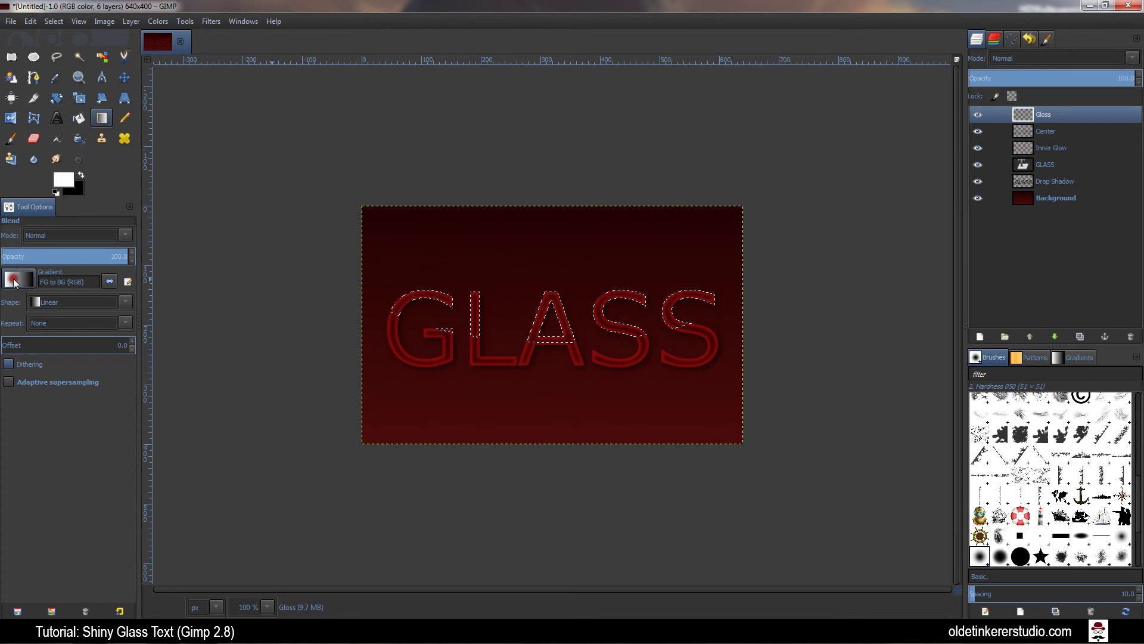
{"action": "left_click", "coordinate": [14, 279]}
{"action": "left_click", "coordinate": [15, 376]}
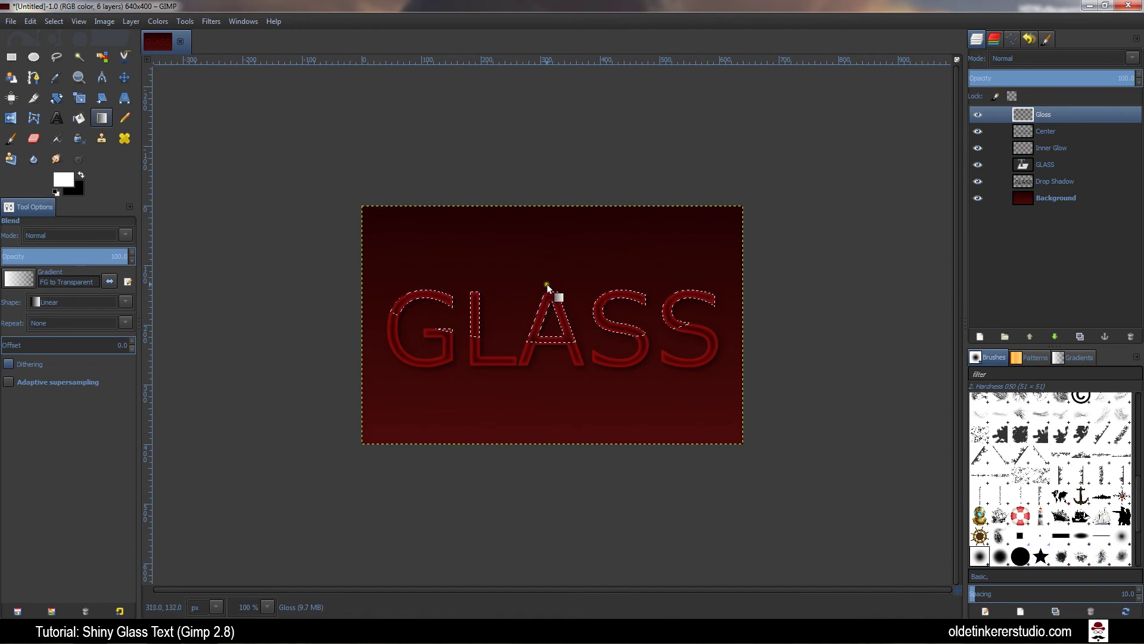
{"action": "left_click_drag", "start_coordinate": [549, 289], "coordinate": [556, 366]}
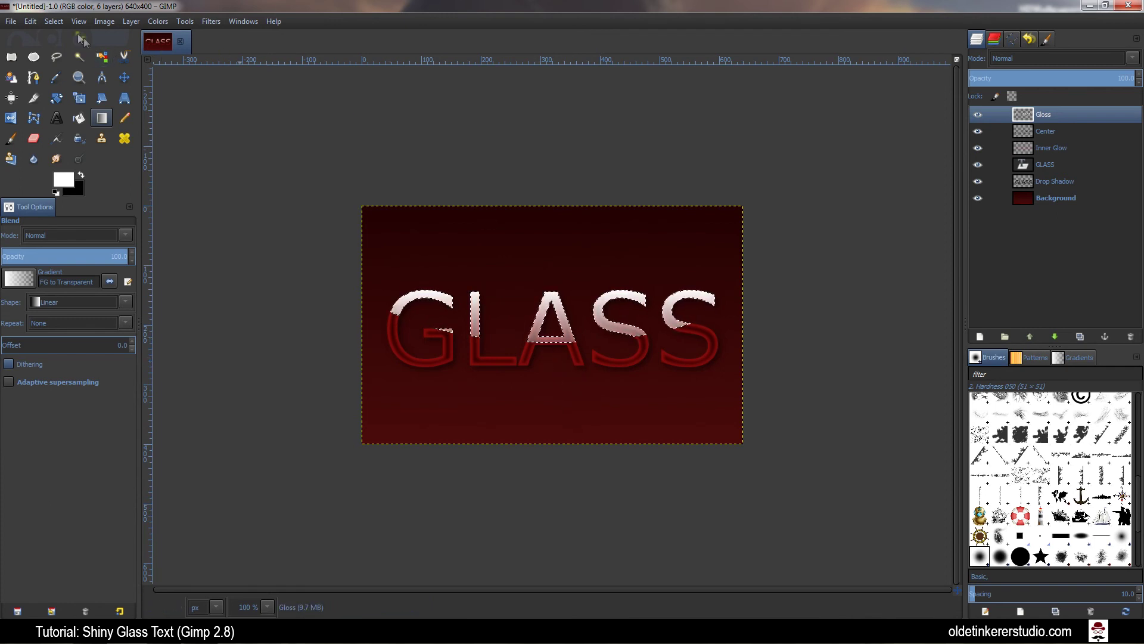
Deselect everything and lower the Gloss layer's opacity to 49.5.
{"action": "left_click", "coordinate": [53, 21]}
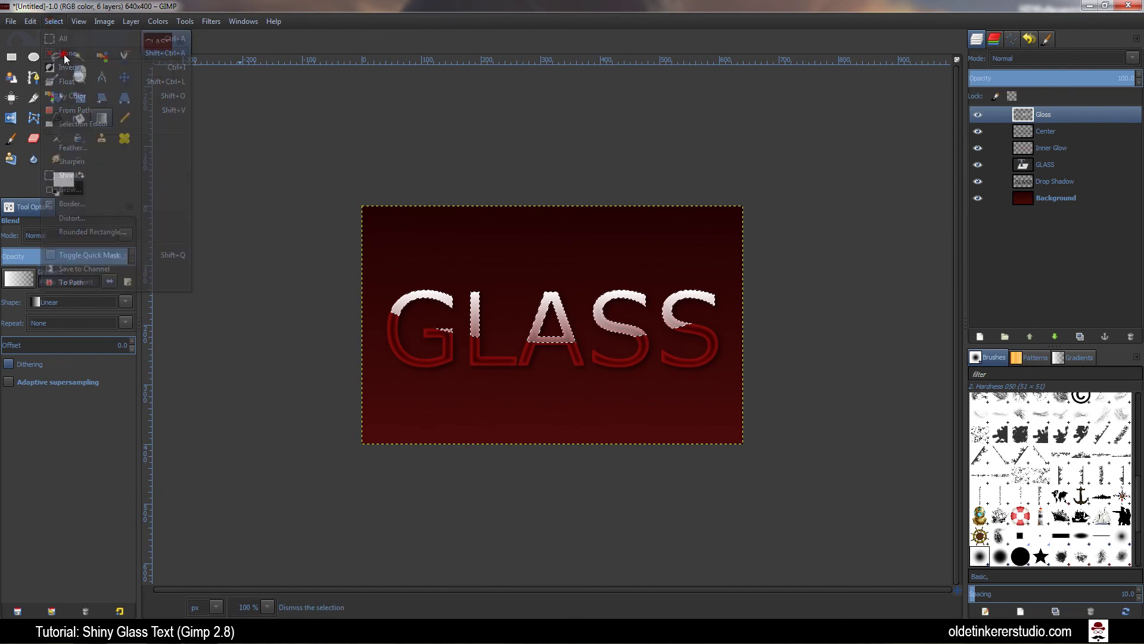
{"action": "left_click", "coordinate": [64, 56]}
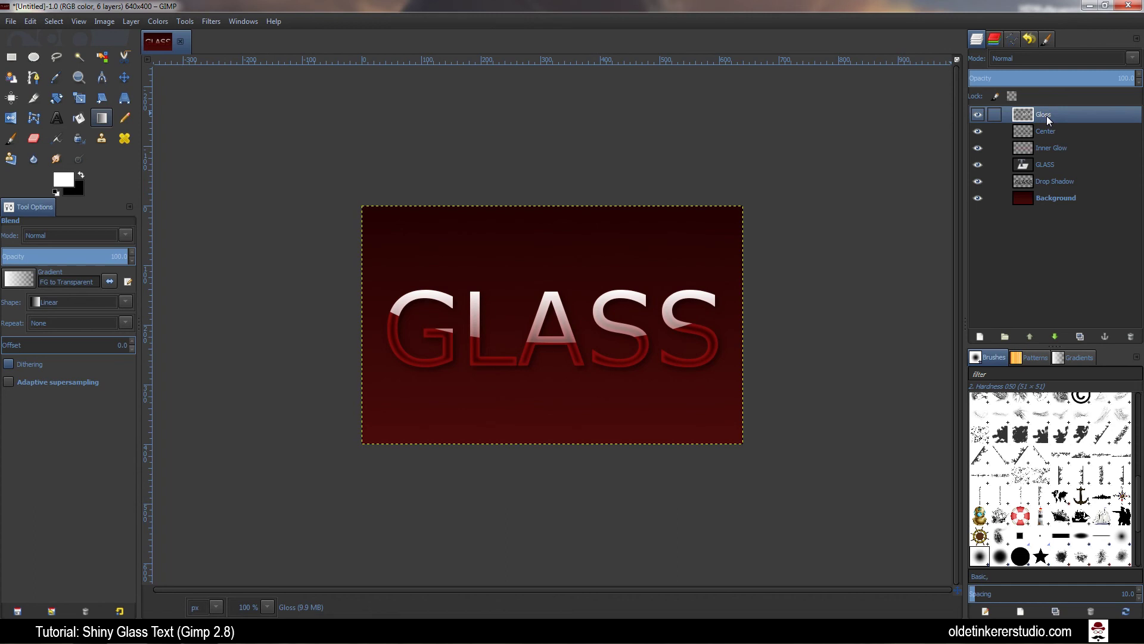
{"action": "left_click", "coordinate": [1051, 80]}
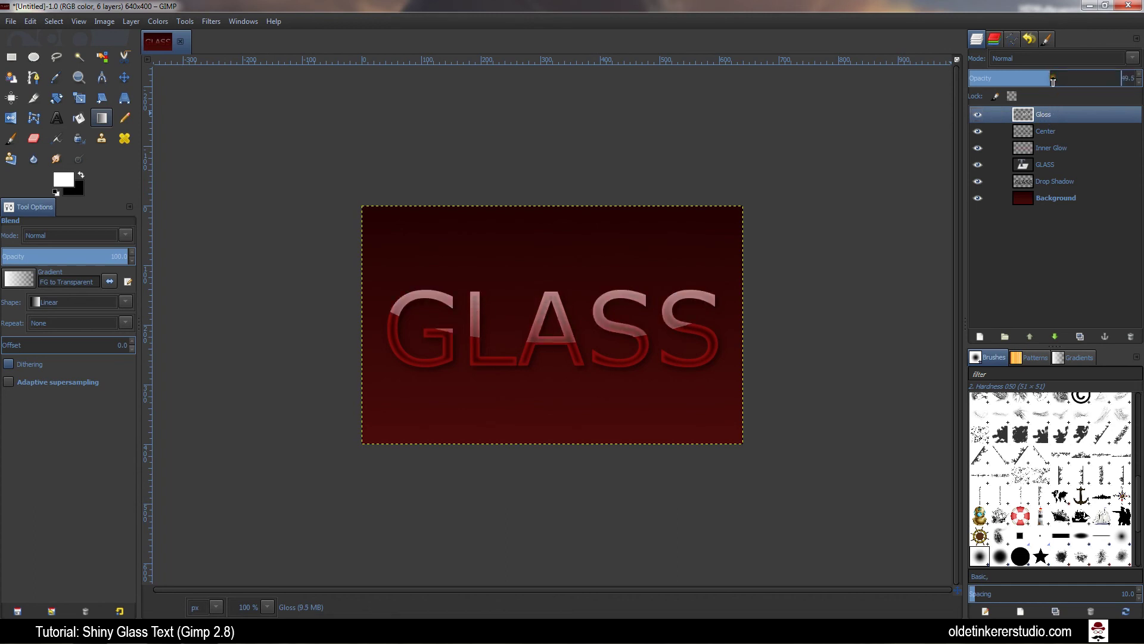